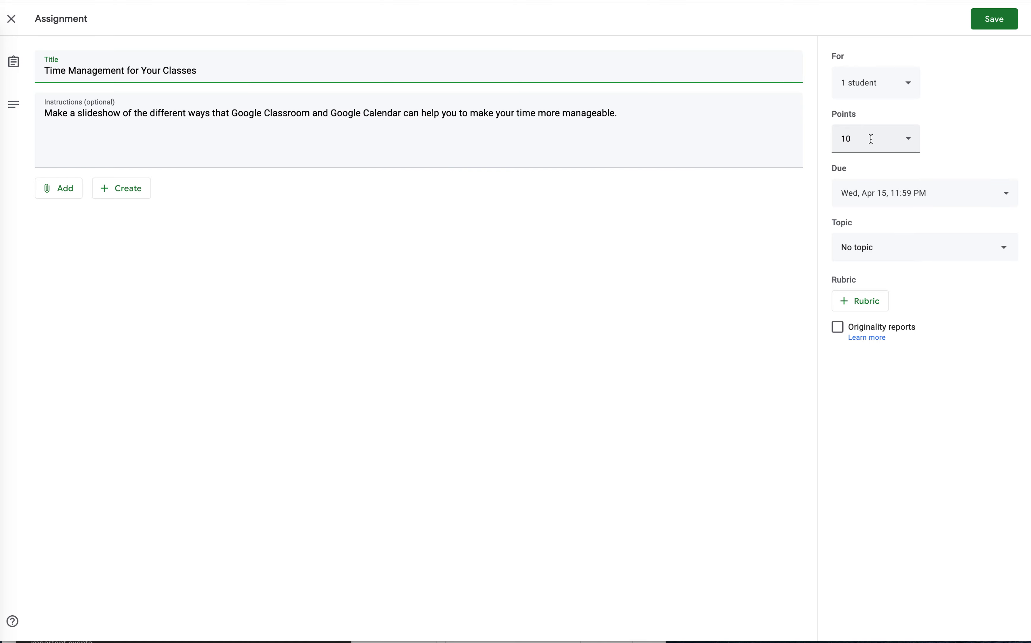
Step: Create a new blank rubric from scratch for the Time Management for Your Classes assignment
{"action": "left_click", "coordinate": [907, 138]}
{"action": "left_click", "coordinate": [987, 130]}
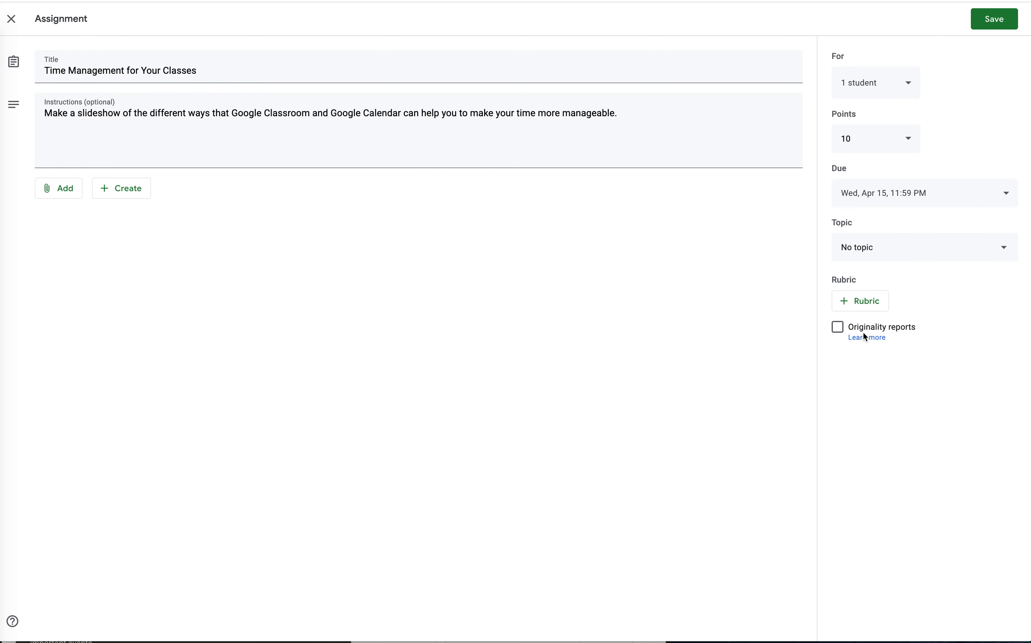
{"action": "left_click", "coordinate": [869, 307]}
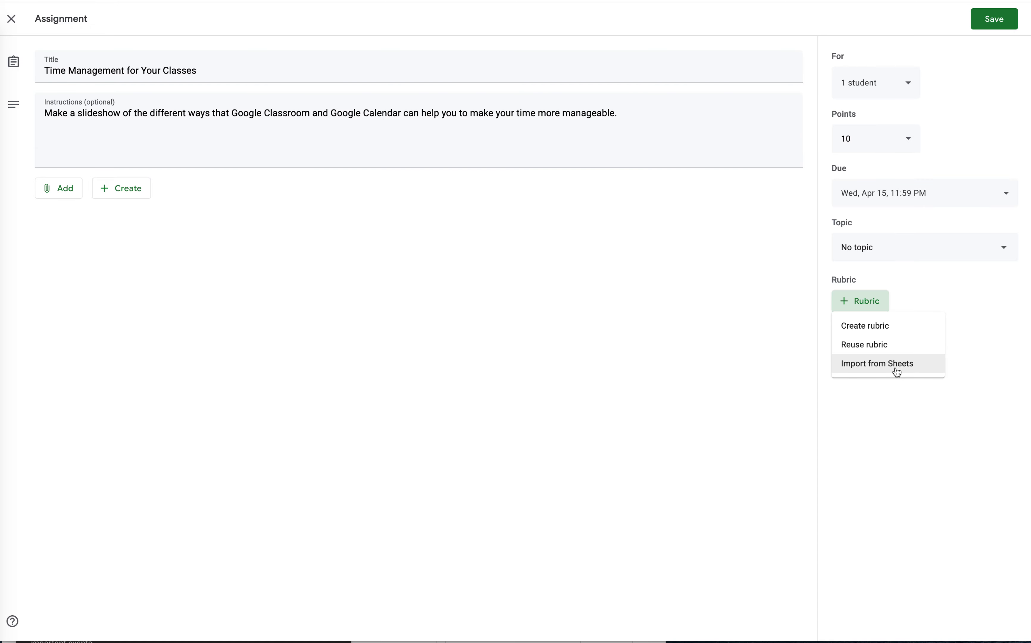
{"action": "left_click", "coordinate": [887, 331]}
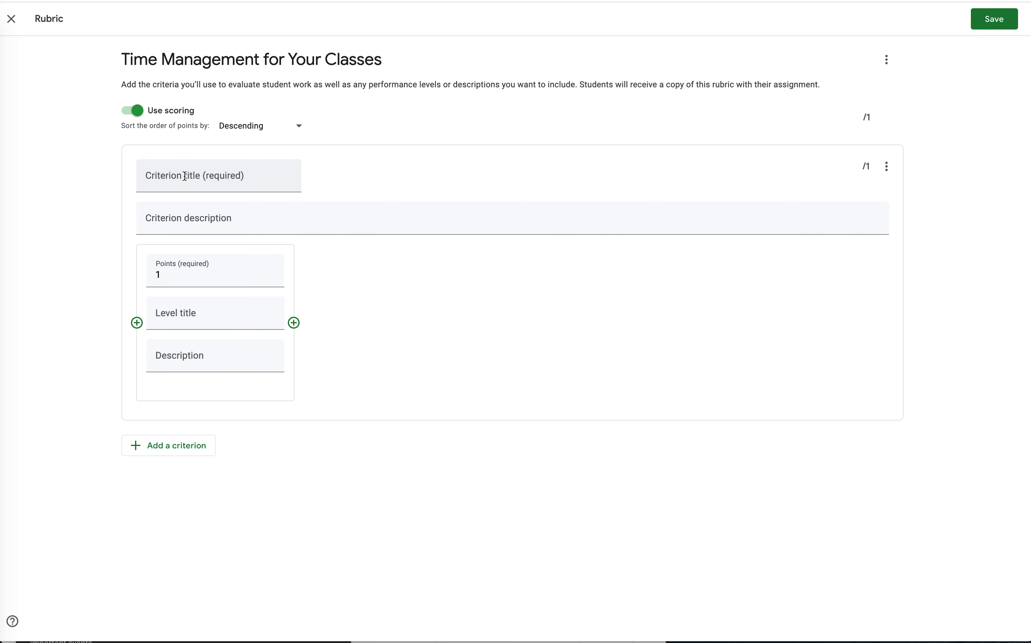
Step: Title the first criterion 'Presentation Style', described 'The overall style of the presentation and how it looks to the audience'
{"action": "left_click", "coordinate": [211, 175]}
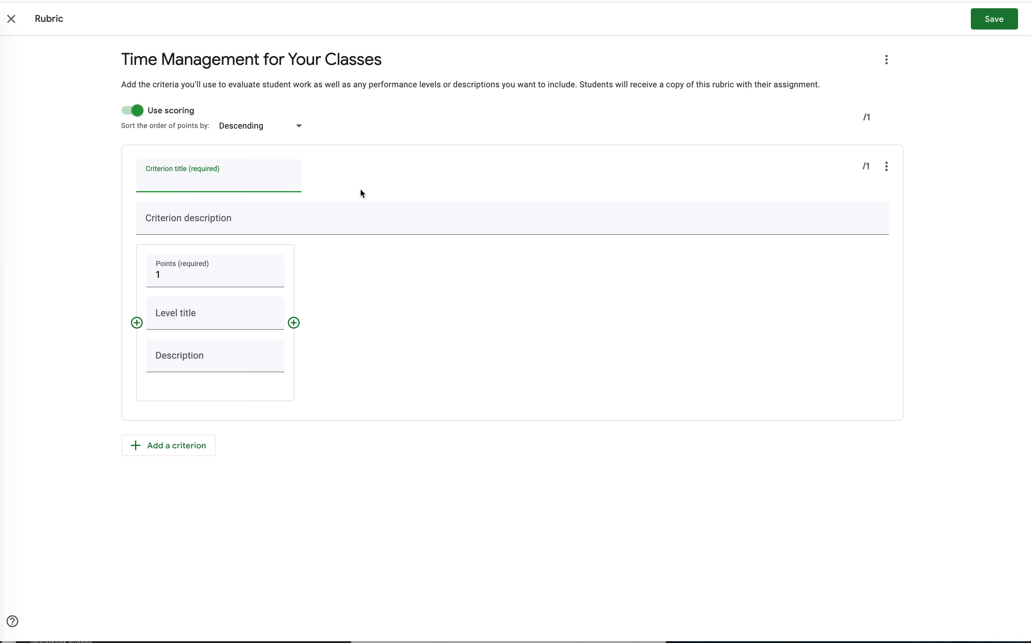
{"action": "type", "text": "Presentation Style"}
{"action": "key", "text": "Tab"}
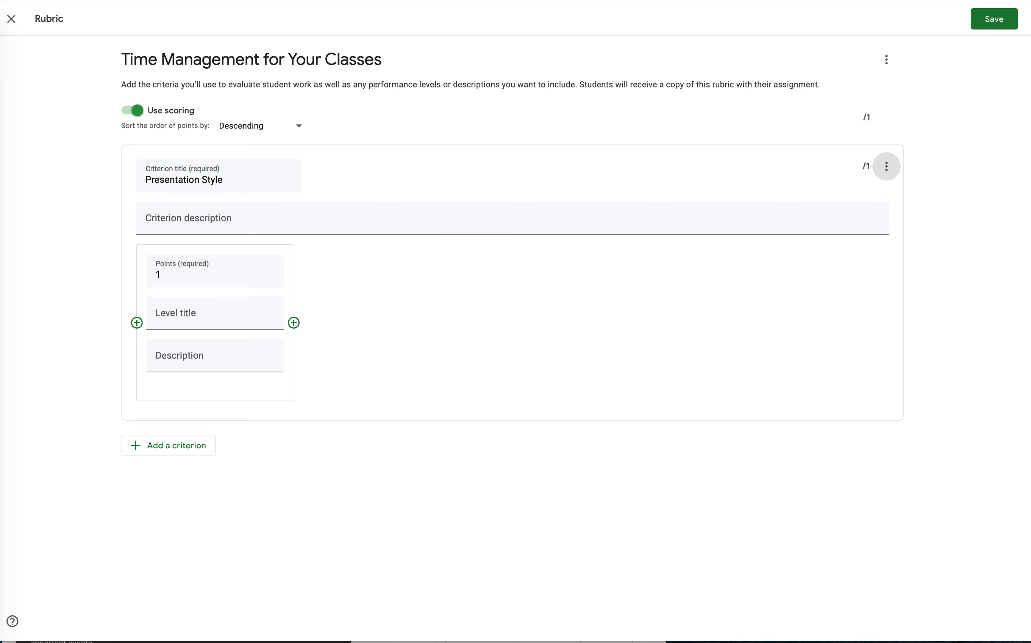
{"action": "left_click", "coordinate": [219, 229]}
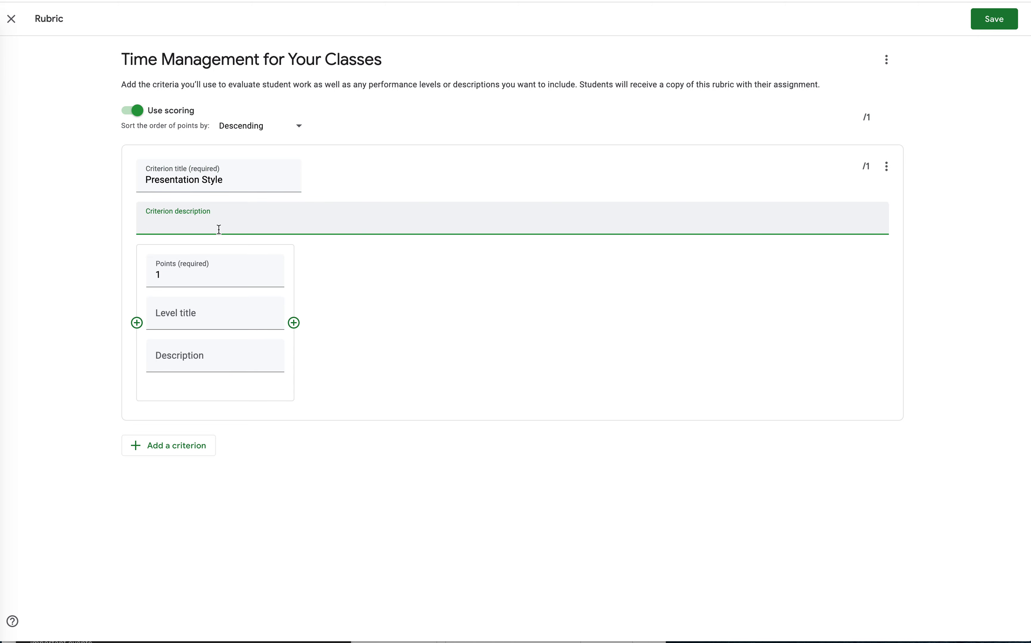
{"action": "type", "text": "The overall style of the p"}
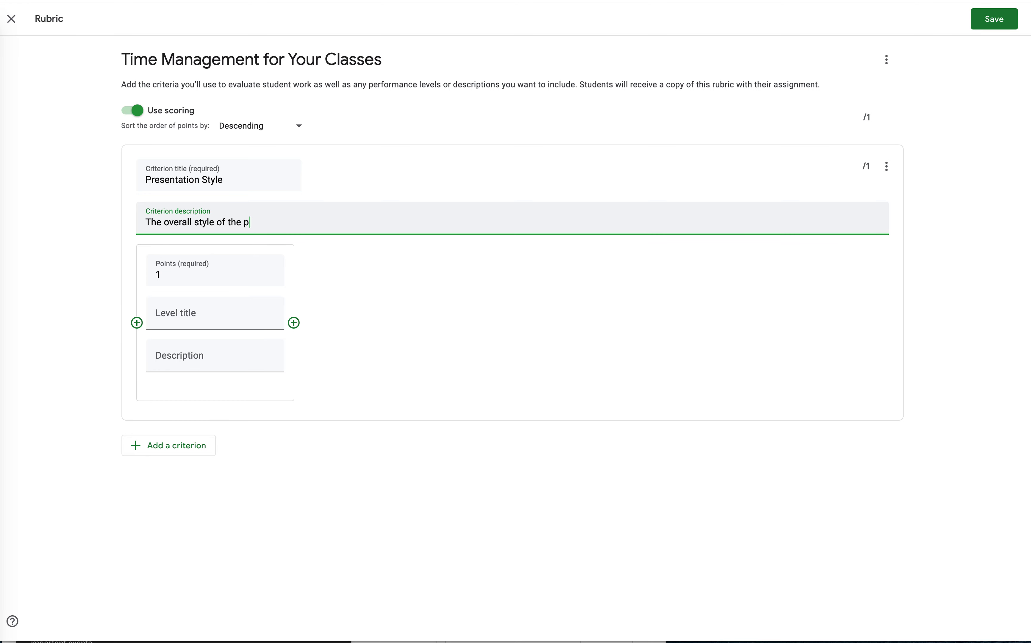
{"action": "type", "text": "resentation and how it looks to the "}
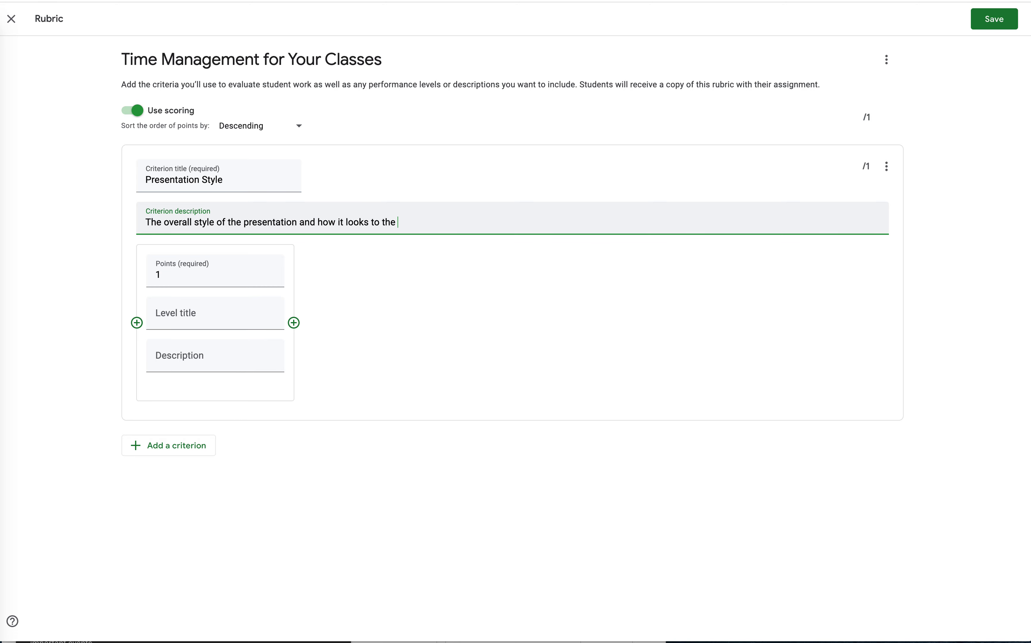
{"action": "type", "text": "audience"}
{"action": "double_click", "coordinate": [181, 276]}
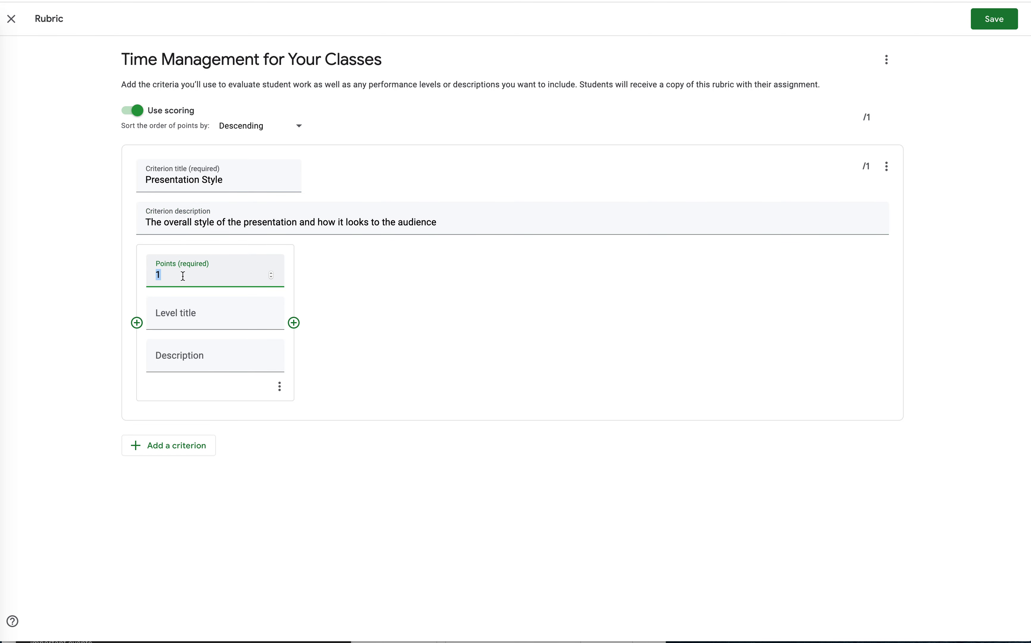
Step: Make the first level 4 points, titled 'Excellent Style', described 'Perfect use of color, space and balance'
{"action": "left_click", "coordinate": [271, 274]}
{"action": "left_click", "coordinate": [271, 273]}
{"action": "left_click", "coordinate": [271, 274]}
{"action": "left_click", "coordinate": [236, 311]}
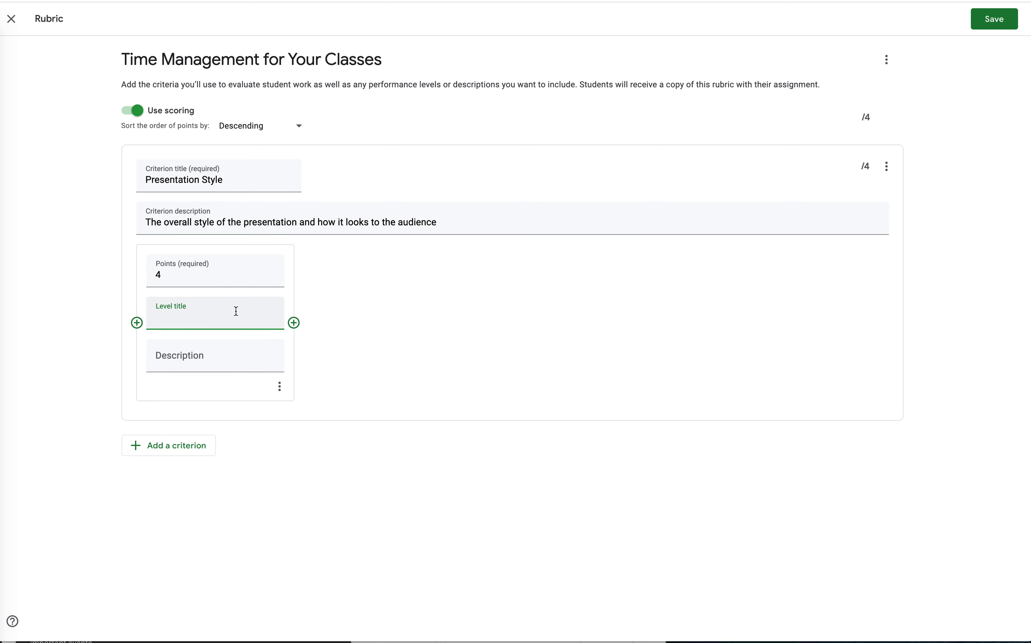
{"action": "type", "text": "Excellent Style"}
{"action": "left_click", "coordinate": [212, 361]}
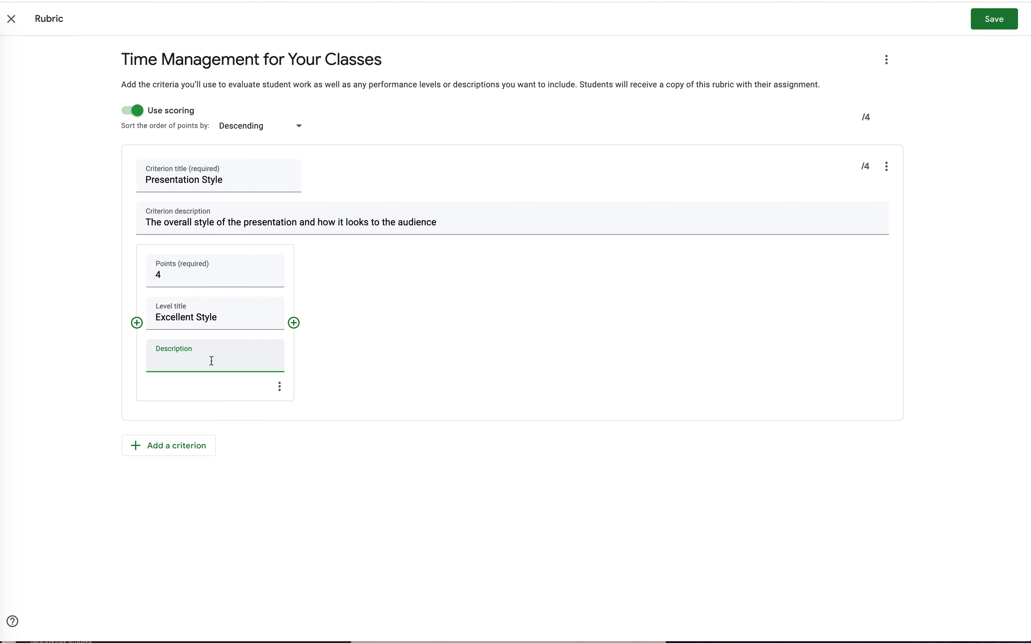
{"action": "type", "text": "Perfect use of color, space"}
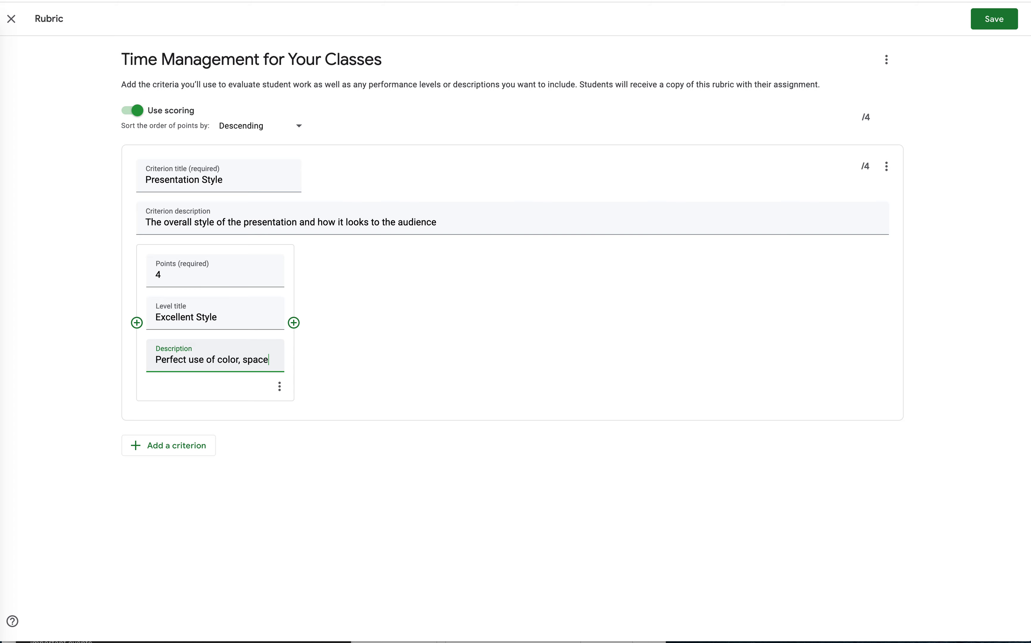
{"action": "type", "text": " and balance"}
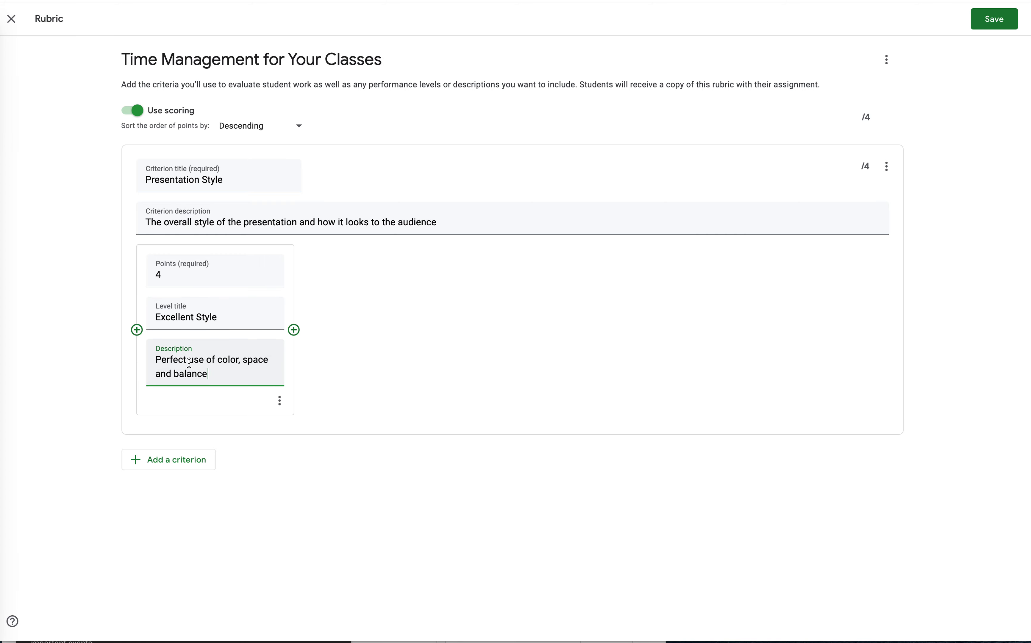
{"action": "left_click", "coordinate": [294, 329]}
Step: Add two more levels to Presentation Style and set the new levels to 3, 2 and 1 points
{"action": "left_click", "coordinate": [451, 330]}
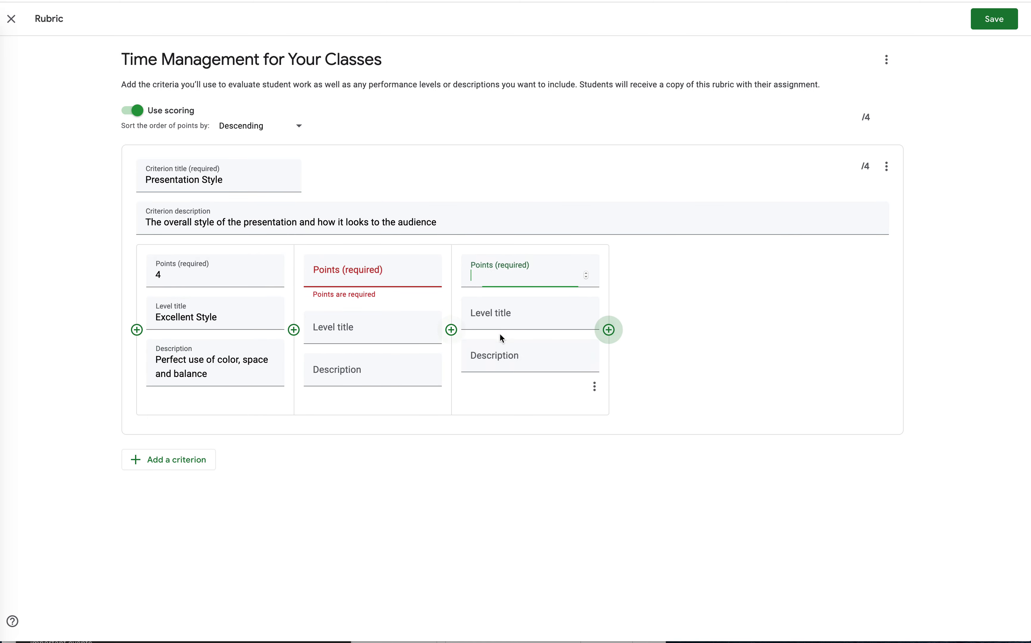
{"action": "left_click", "coordinate": [610, 330]}
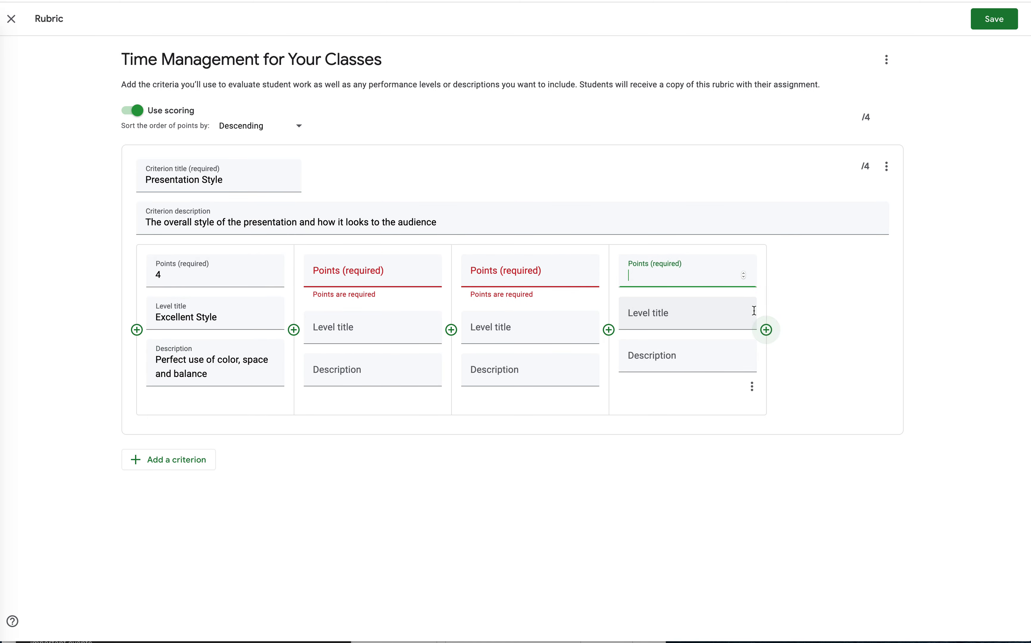
{"action": "left_click", "coordinate": [432, 279]}
{"action": "type", "text": "3"}
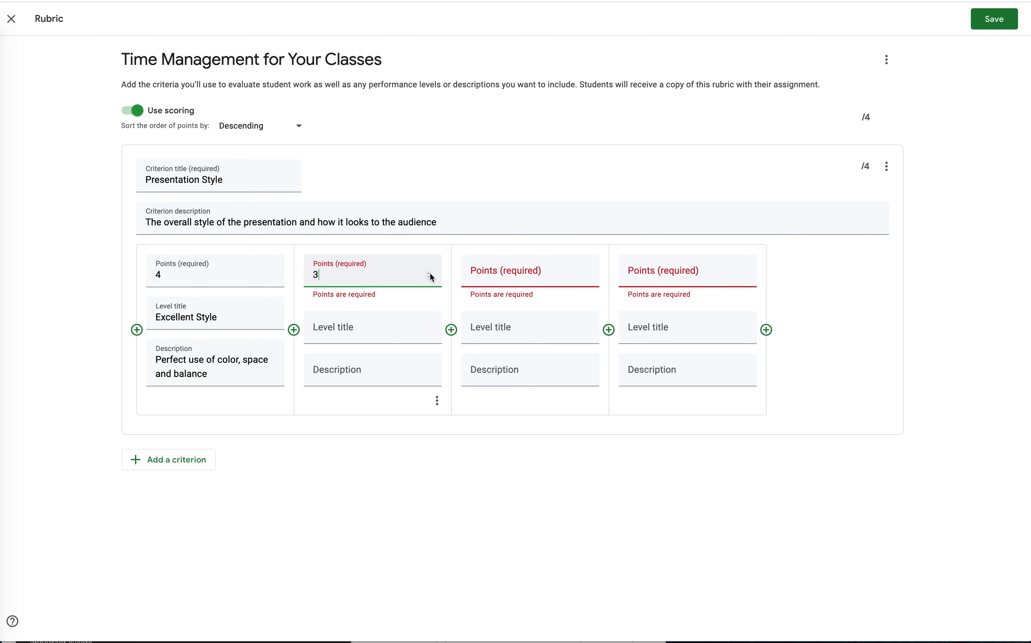
{"action": "left_click", "coordinate": [587, 277]}
{"action": "type", "text": "2"}
{"action": "left_click", "coordinate": [746, 279]}
{"action": "type", "text": "-1"}
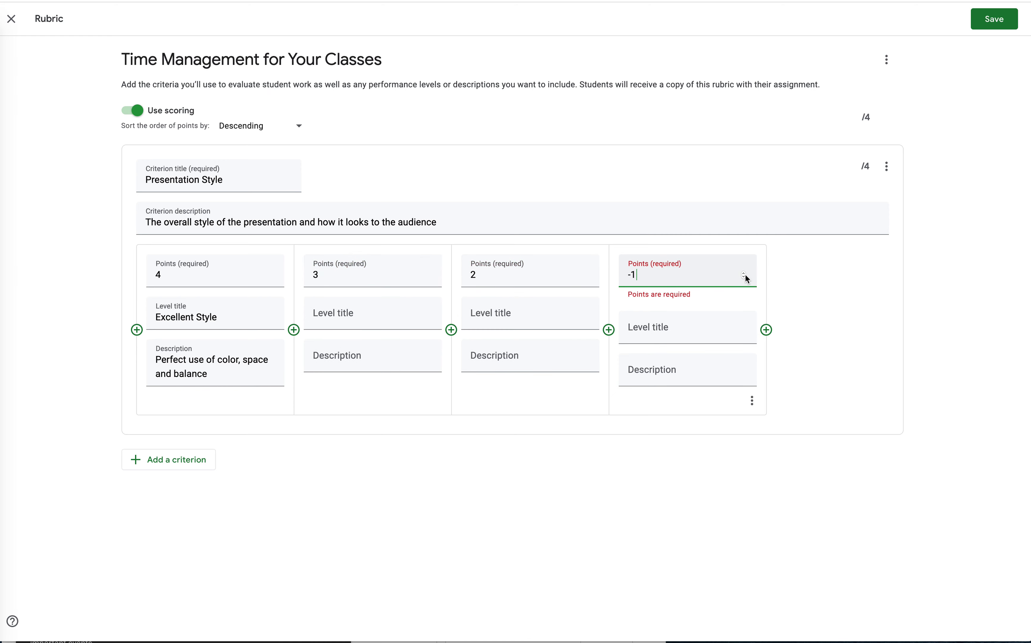
{"action": "left_click", "coordinate": [744, 273]}
{"action": "left_click", "coordinate": [744, 273]}
Step: Title the 3, 2 and 1-point levels 'Proficient', 'Good' and 'Bad'
{"action": "left_click", "coordinate": [385, 315]}
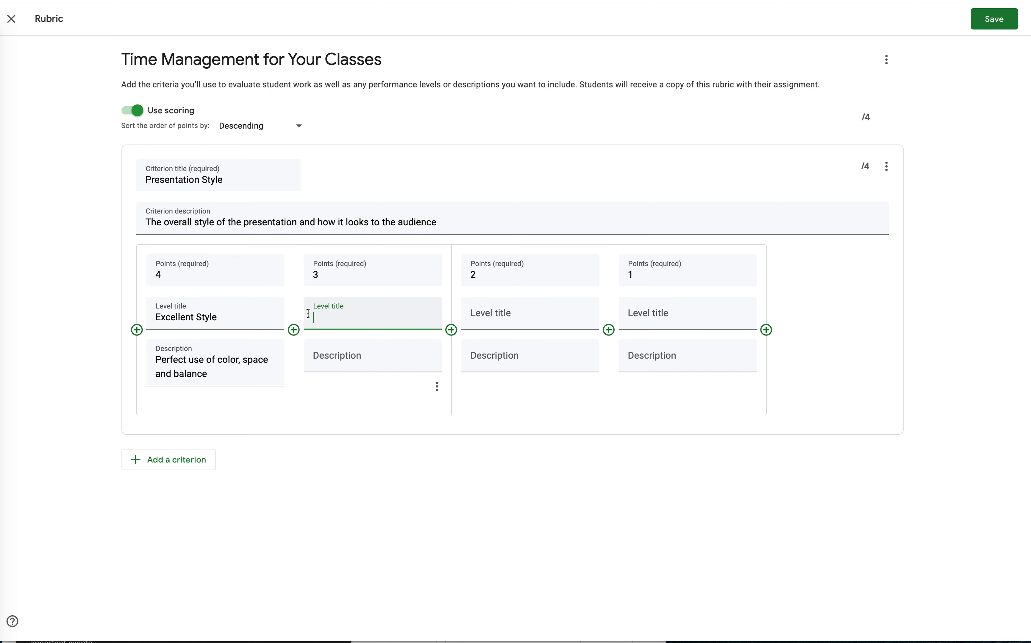
{"action": "type", "text": "Proficent"}
{"action": "key", "text": "BackSpace"}
{"action": "type", "text": "i"}
{"action": "key", "text": "BackSpace"}
{"action": "type", "text": "ient"}
{"action": "key", "text": "Tab"}
{"action": "left_click", "coordinate": [524, 326]}
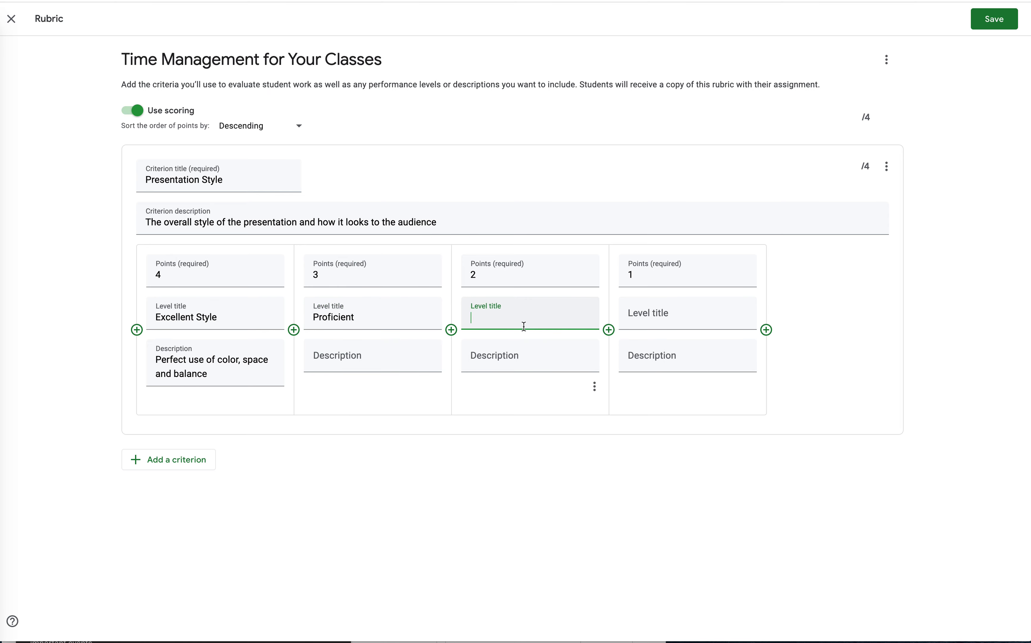
{"action": "type", "text": "Good"}
{"action": "left_click", "coordinate": [645, 325]}
{"action": "type", "text": "Bad"}
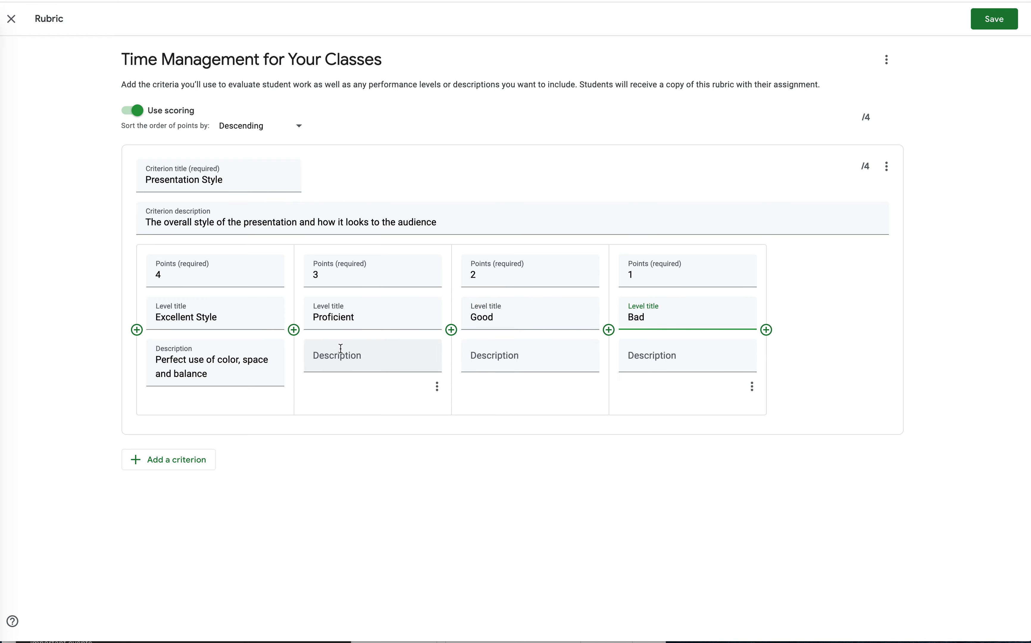
{"action": "left_click", "coordinate": [437, 387]}
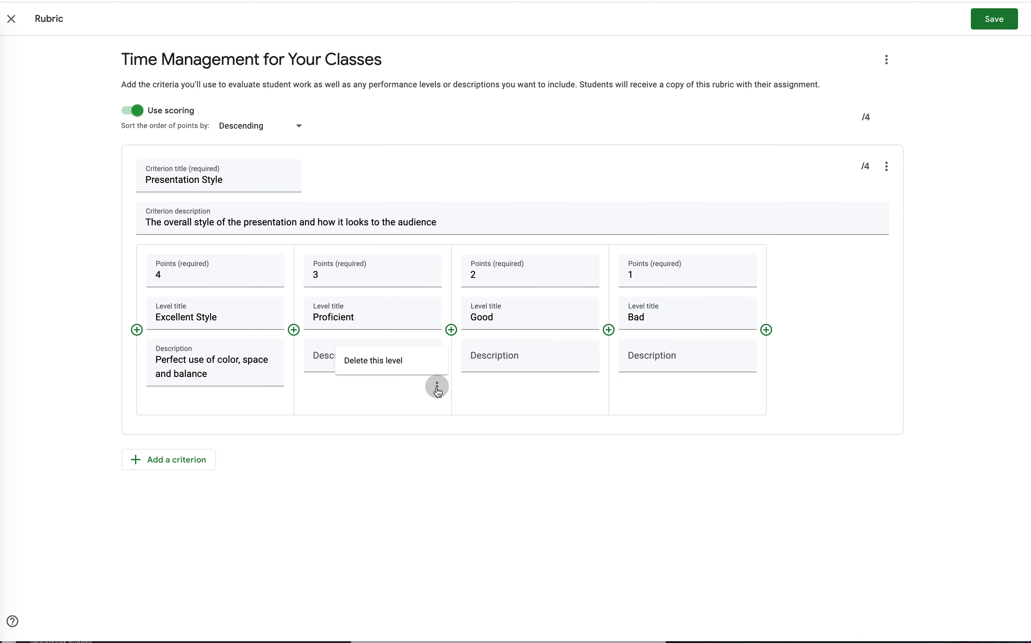
{"action": "left_click", "coordinate": [376, 392]}
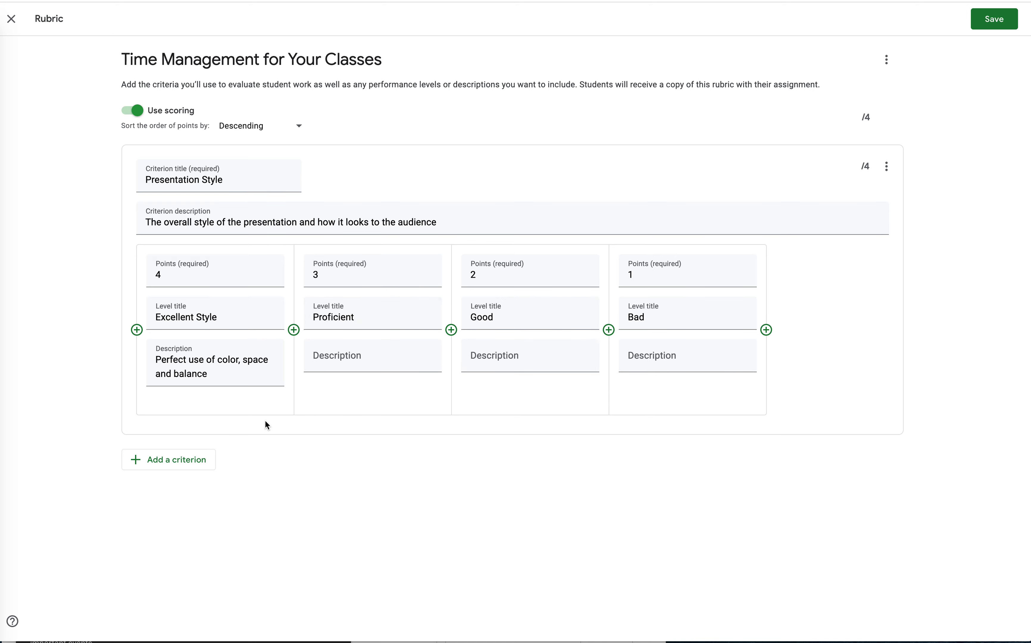
{"action": "left_click", "coordinate": [187, 466]}
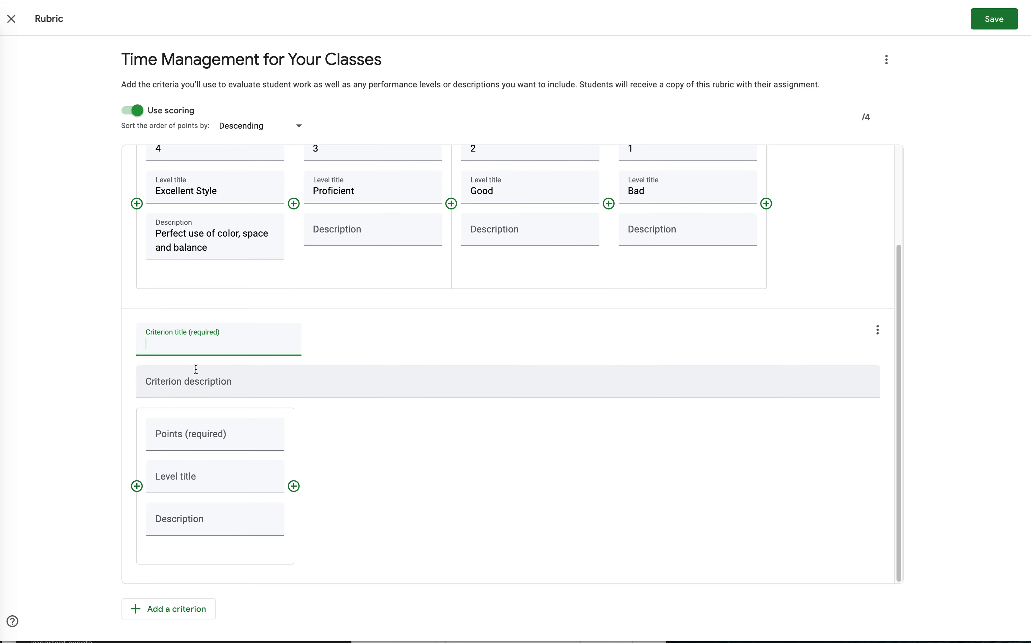
Step: Name the second criterion 'Classroom Management' and add a third named 'Calendar Management'
{"action": "type", "text": "Classroom Management"}
{"action": "left_click", "coordinate": [182, 607]}
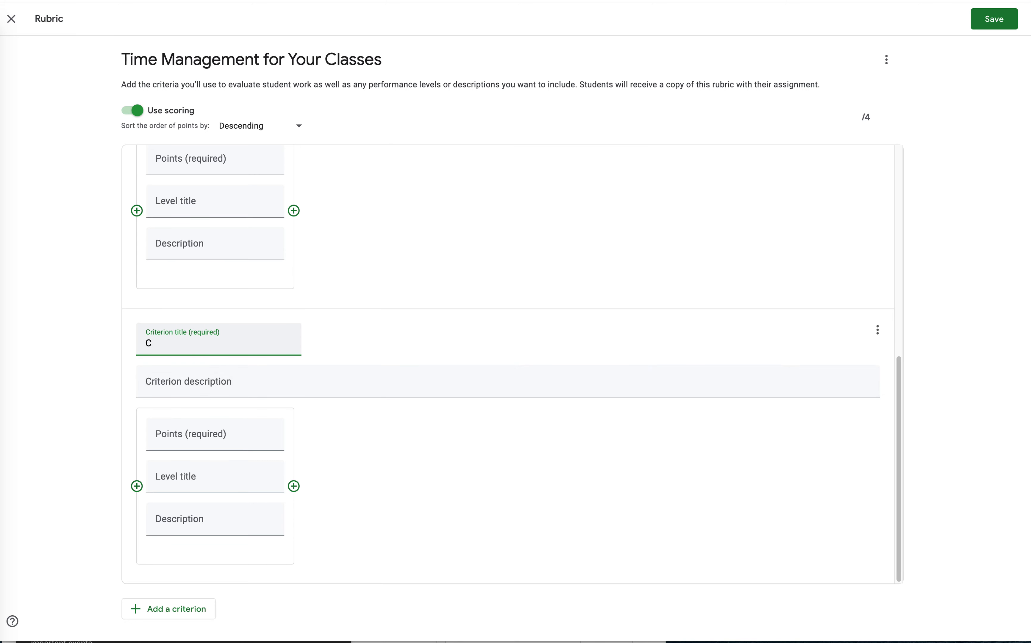
{"action": "type", "text": "alendar Management"}
{"action": "scroll", "coordinate": [226, 375], "scroll_direction": "up", "scroll_amount": 5}
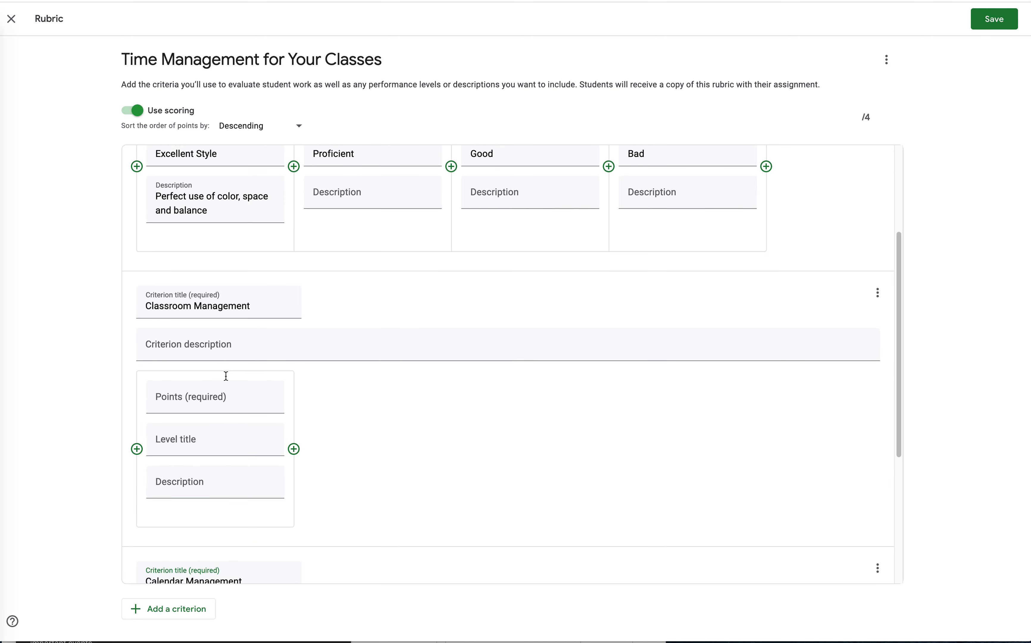
Step: Give Classroom Management three levels worth 3, 2 and 1 points
{"action": "left_click", "coordinate": [183, 338]}
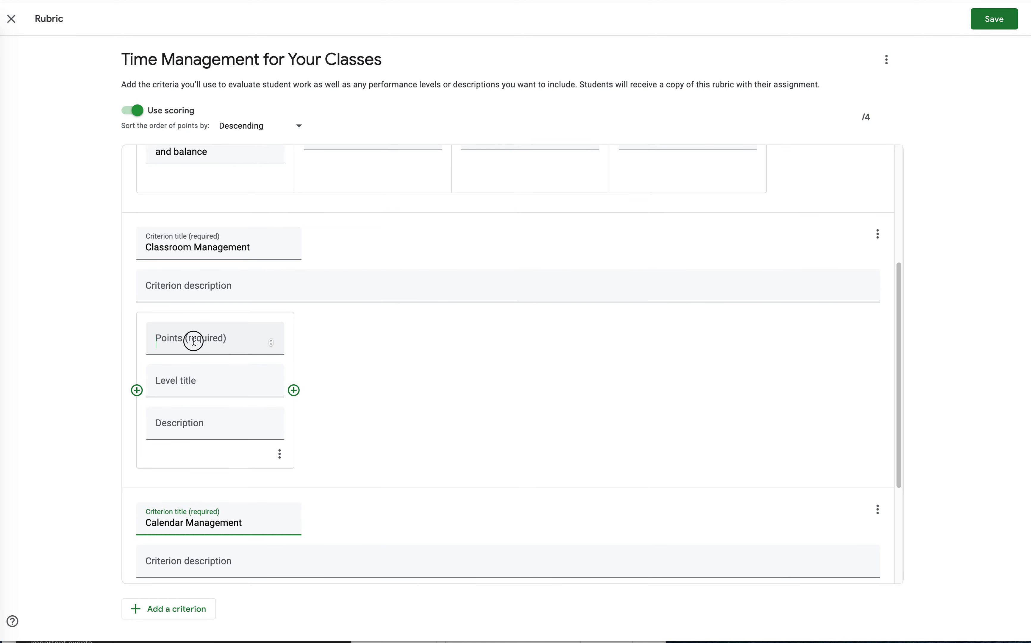
{"action": "type", "text": "3"}
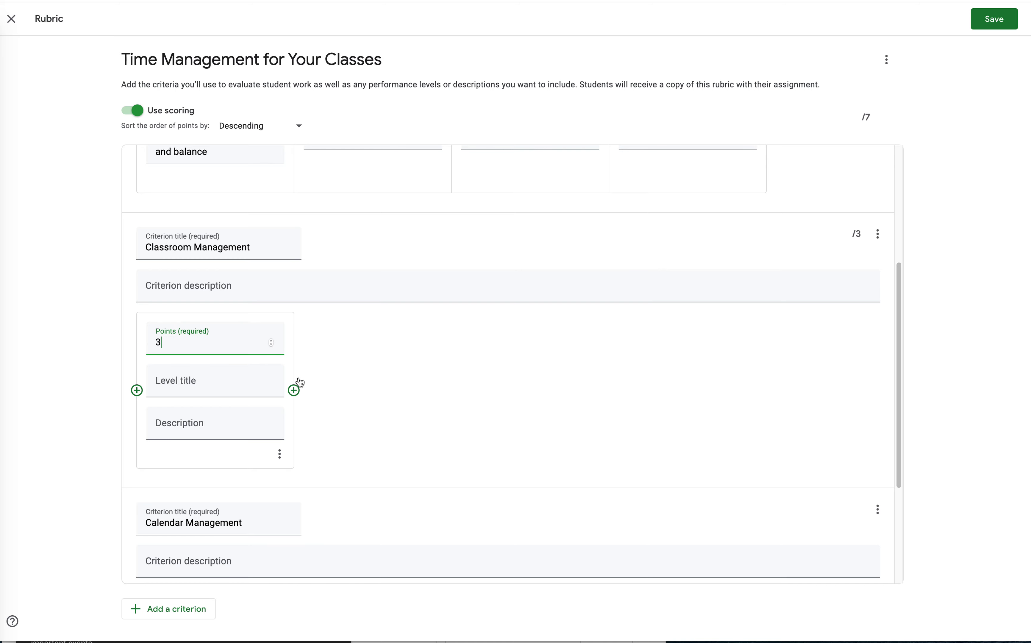
{"action": "left_click", "coordinate": [294, 390]}
{"action": "left_click", "coordinate": [458, 397]}
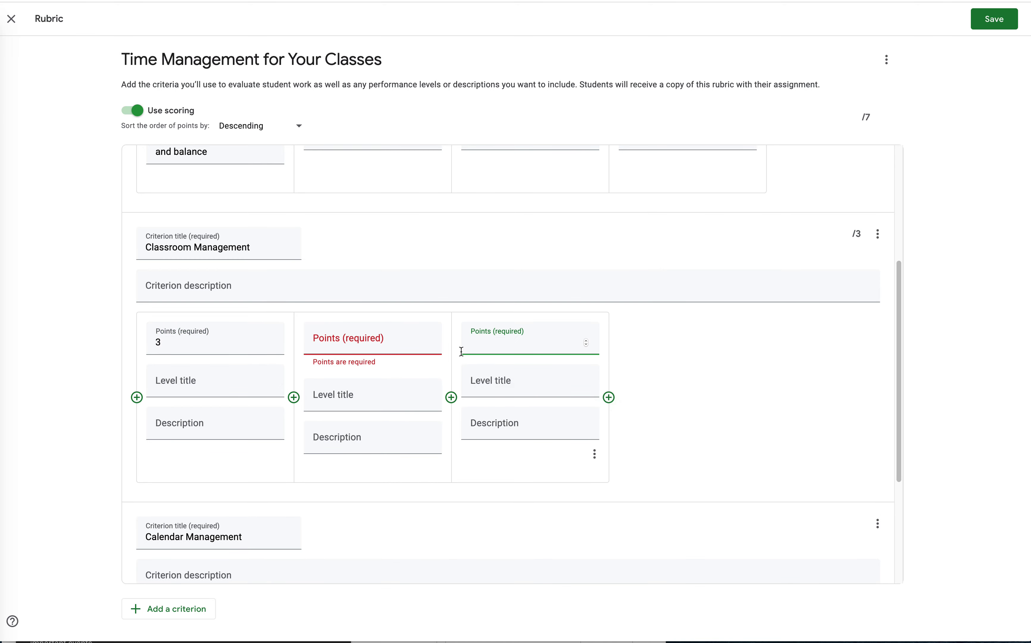
{"action": "double_click", "coordinate": [429, 340]}
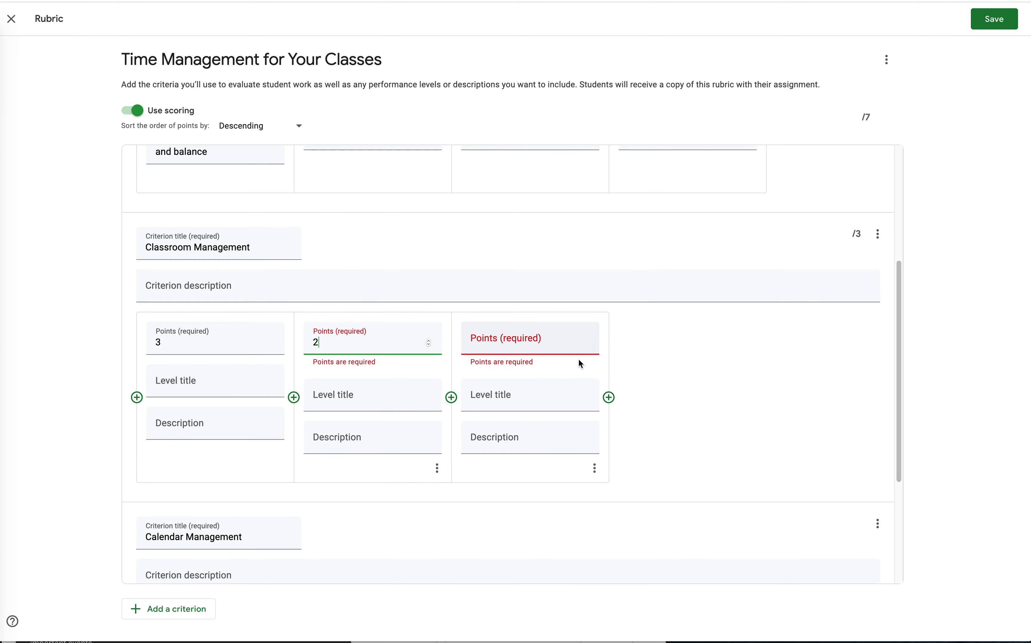
{"action": "left_click", "coordinate": [587, 341]}
Step: Remove the extra fourth level from Classroom Management, bringing the rubric total to 7 points
{"action": "left_click", "coordinate": [609, 397]}
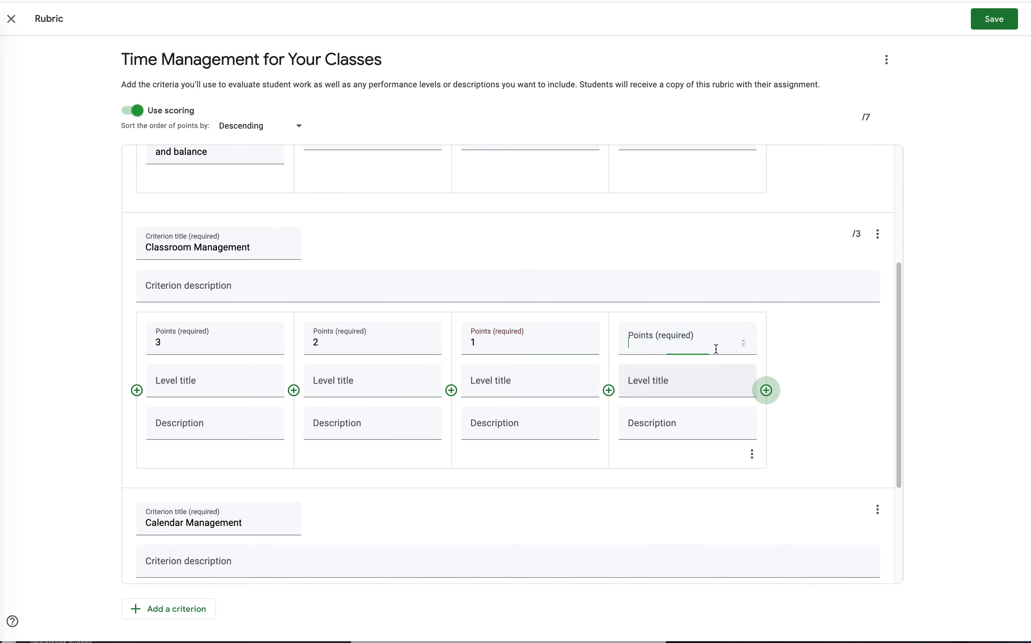
{"action": "left_click", "coordinate": [744, 343]}
{"action": "left_click", "coordinate": [745, 345]}
{"action": "left_click", "coordinate": [744, 347]}
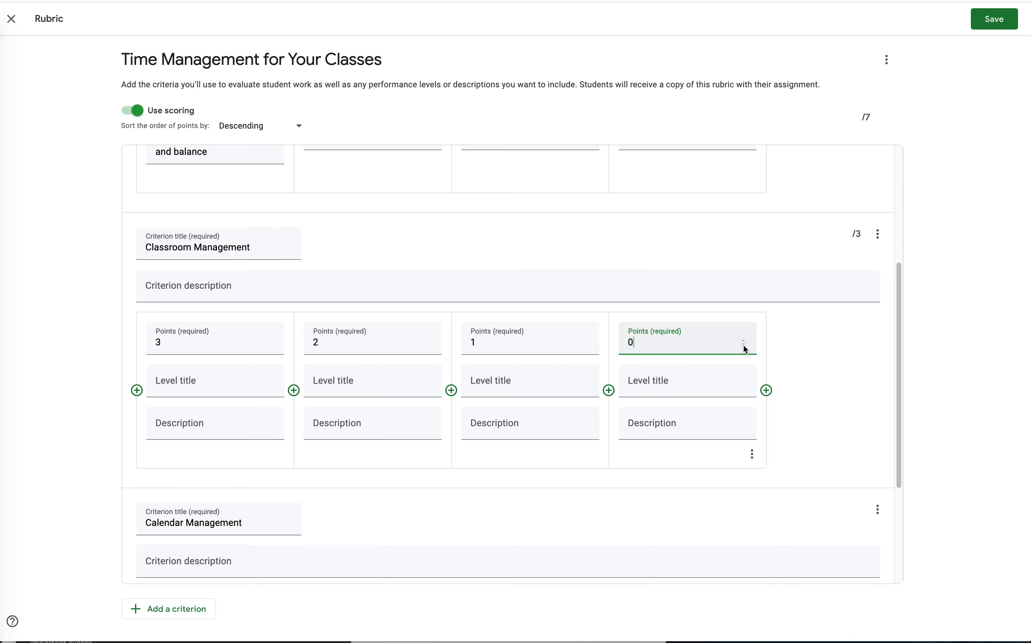
{"action": "scroll", "coordinate": [698, 426], "scroll_direction": "up", "scroll_amount": 2}
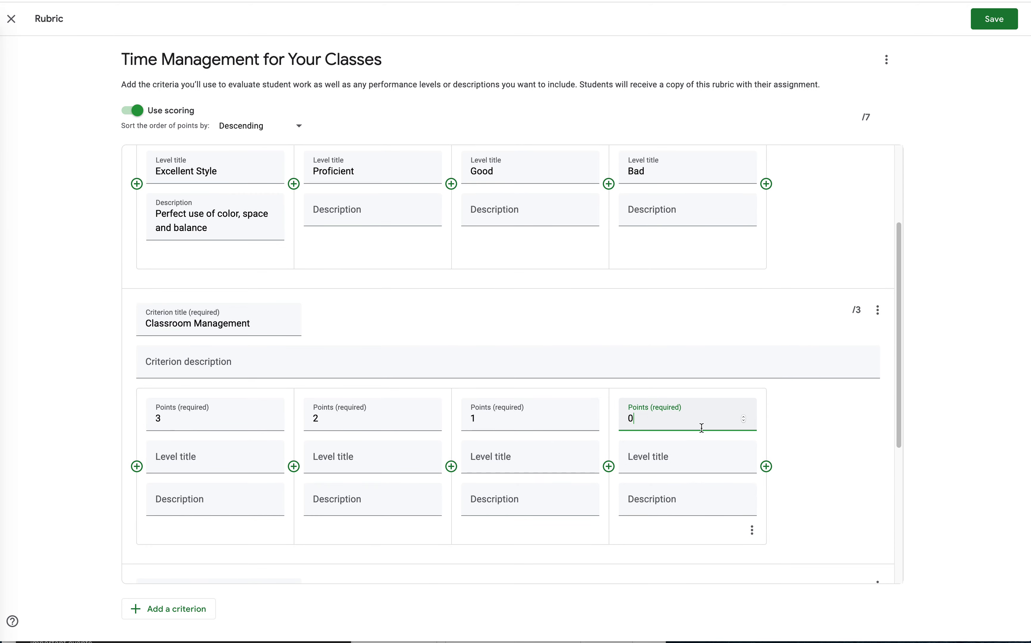
{"action": "type", "text": "4"}
{"action": "key", "text": "Up"}
{"action": "left_click", "coordinate": [752, 529]}
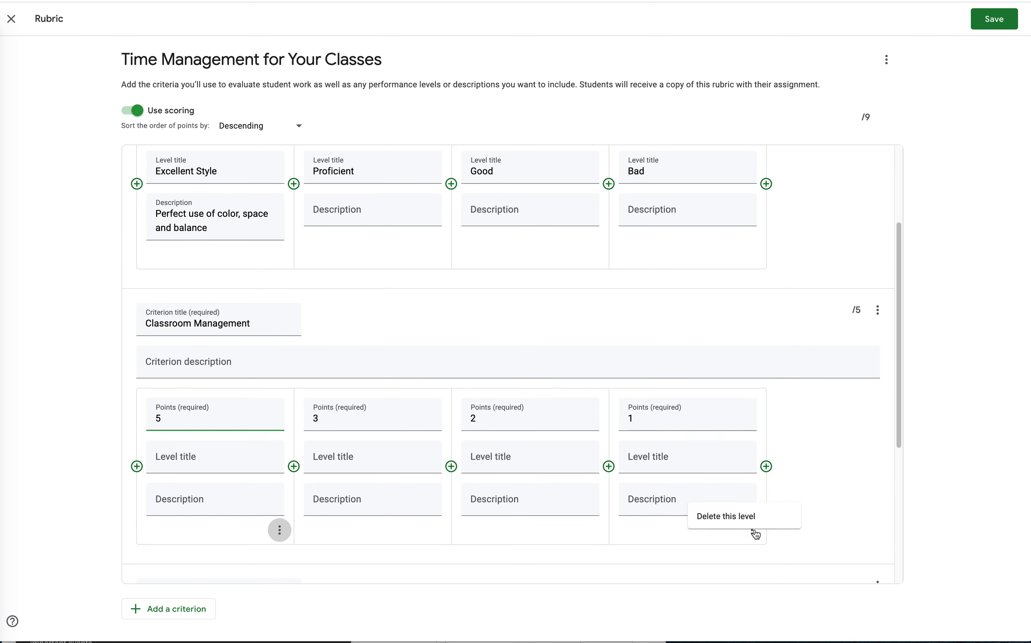
{"action": "left_click", "coordinate": [738, 508]}
{"action": "scroll", "coordinate": [675, 435], "scroll_direction": "up", "scroll_amount": 3}
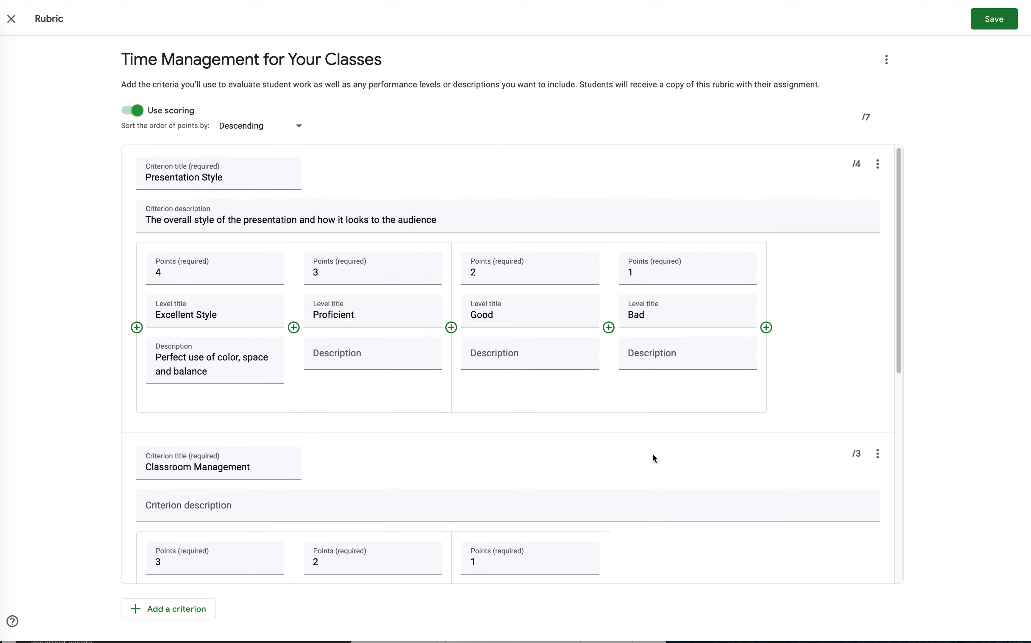
{"action": "scroll", "coordinate": [654, 458], "scroll_direction": "down", "scroll_amount": 5}
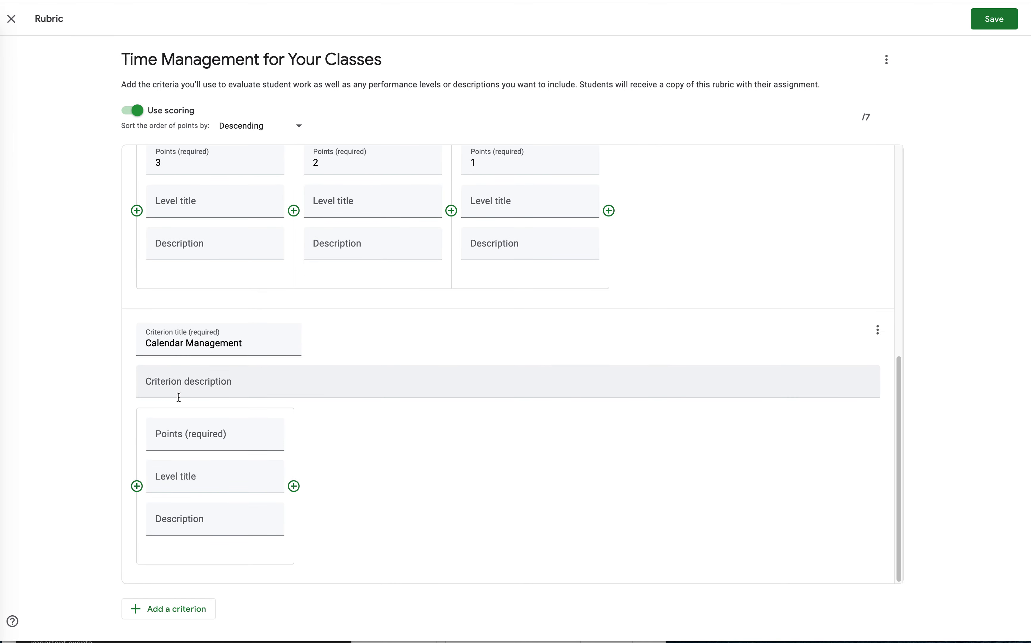
Step: Give Calendar Management a 3-point first level plus levels worth 2 and 1 points
{"action": "left_click", "coordinate": [188, 429]}
{"action": "type", "text": "3"}
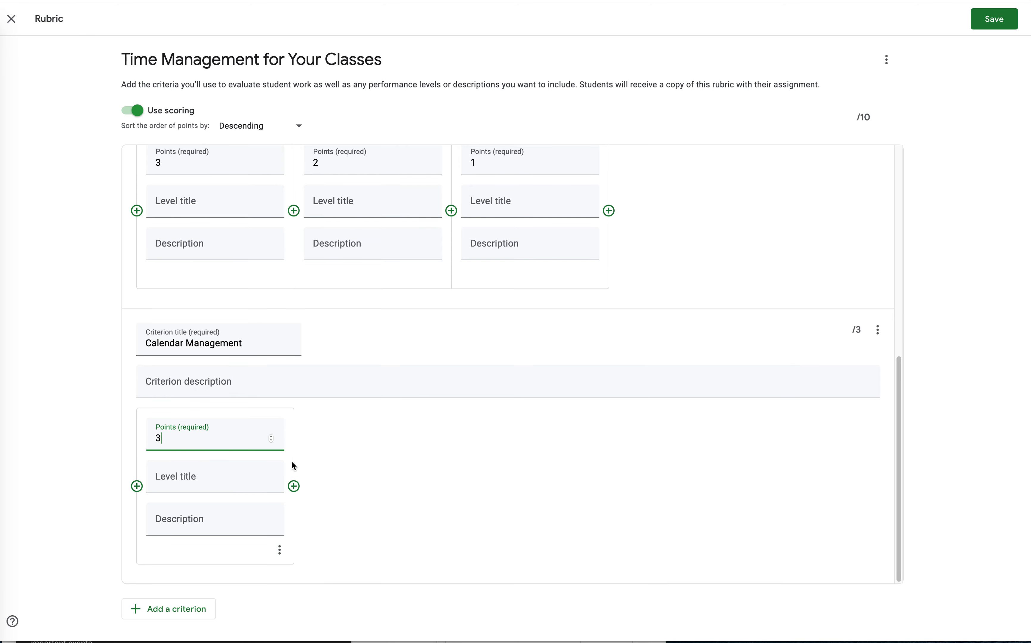
{"action": "left_click", "coordinate": [294, 486]}
{"action": "left_click", "coordinate": [361, 451]}
{"action": "type", "text": "2"}
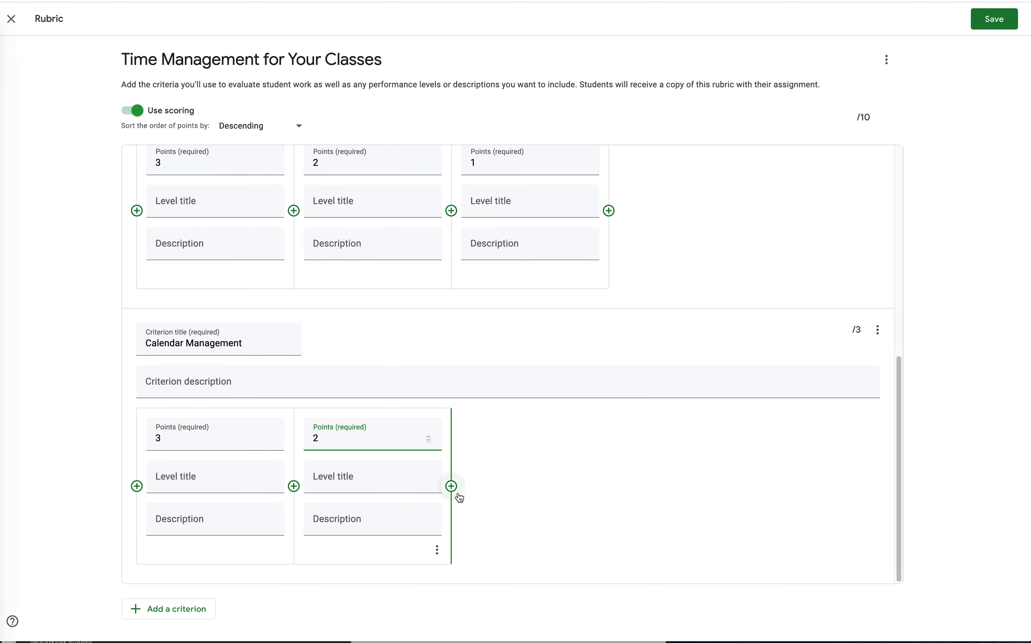
{"action": "left_click", "coordinate": [451, 486]}
{"action": "type", "text": "1"}
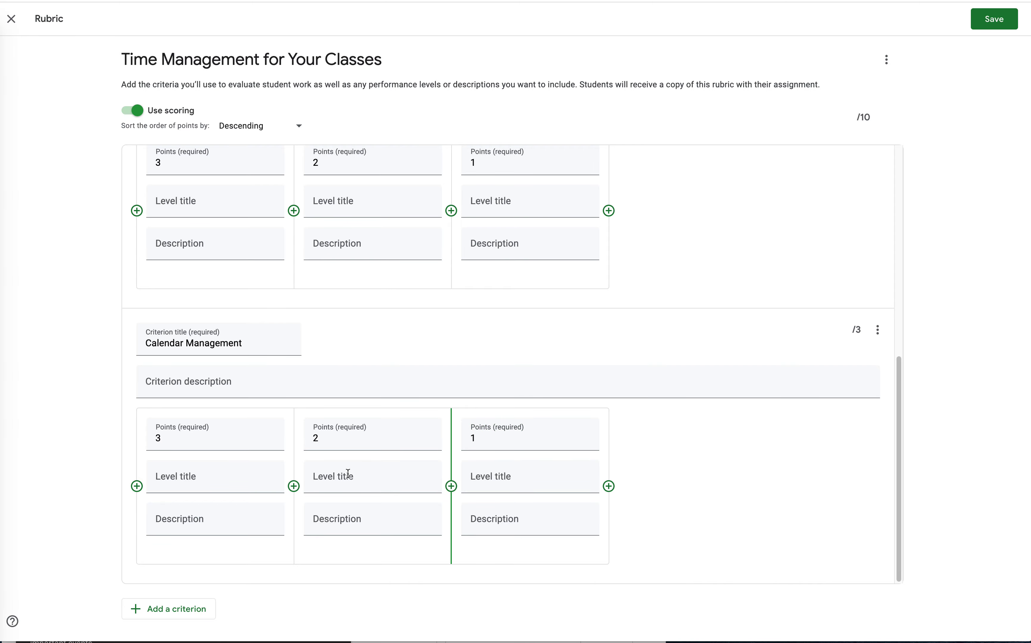
{"action": "scroll", "coordinate": [364, 420], "scroll_direction": "up", "scroll_amount": 3}
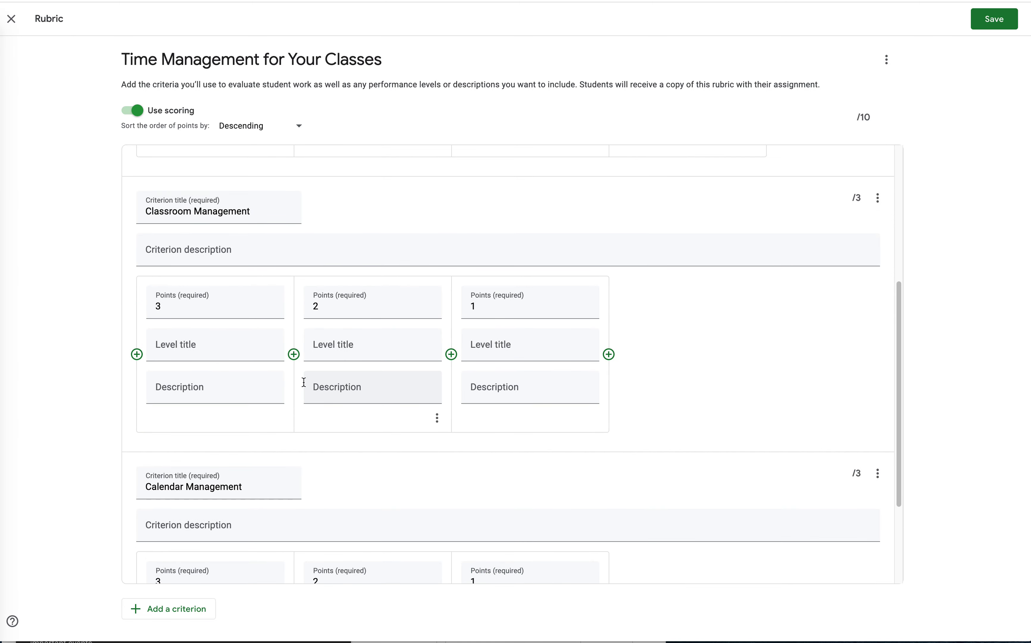
{"action": "scroll", "coordinate": [332, 400], "scroll_direction": "up", "scroll_amount": 5}
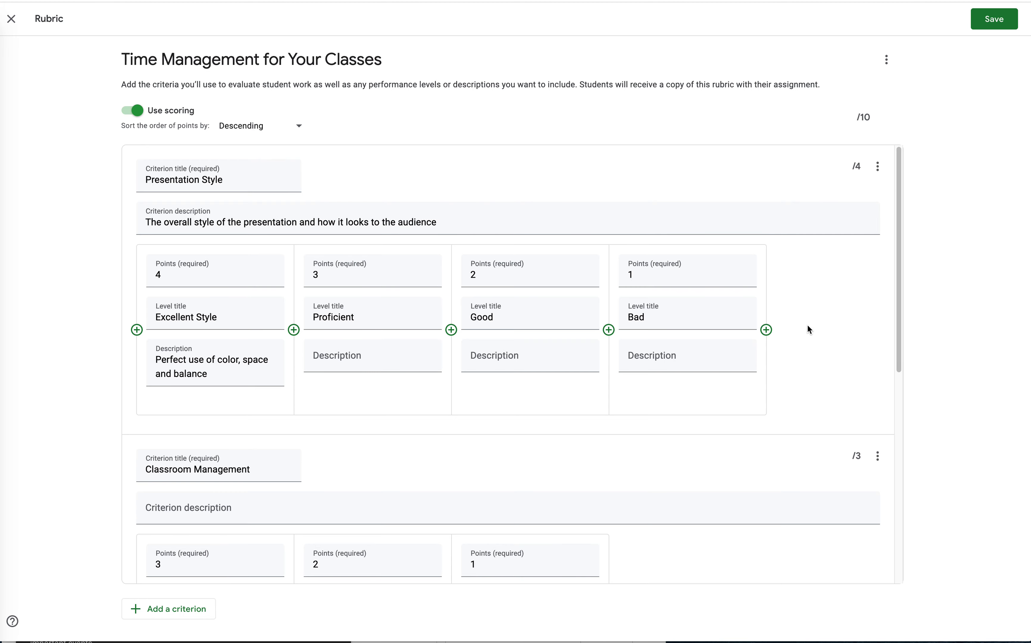
Step: Review the finished 10-point rubric and save it to the assignment
{"action": "scroll", "coordinate": [834, 298], "scroll_direction": "down", "scroll_amount": 1}
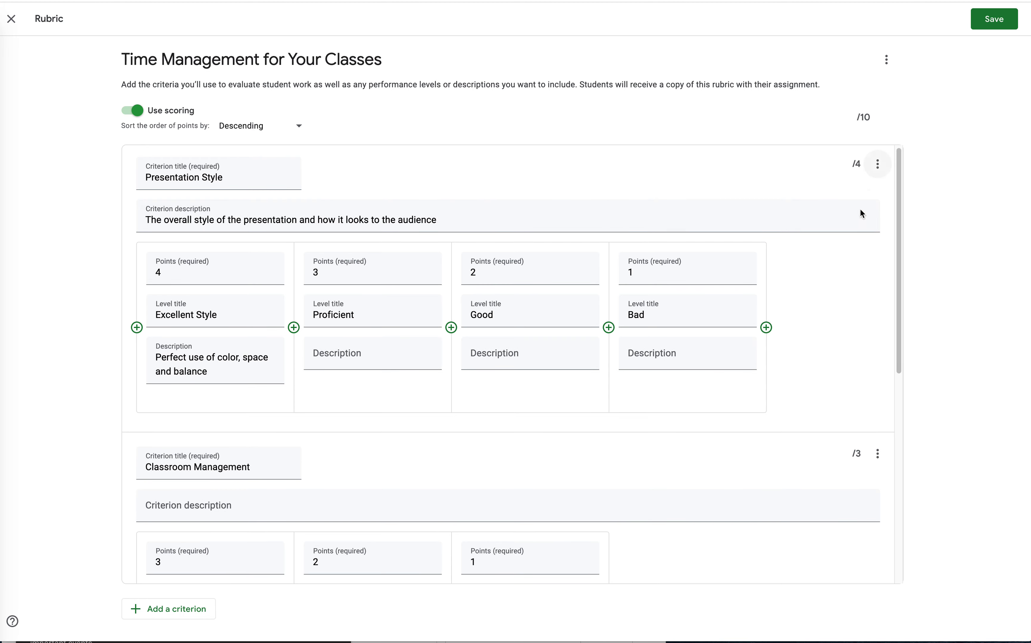
{"action": "scroll", "coordinate": [836, 304], "scroll_direction": "down", "scroll_amount": 10}
{"action": "scroll", "coordinate": [857, 345], "scroll_direction": "up", "scroll_amount": 10}
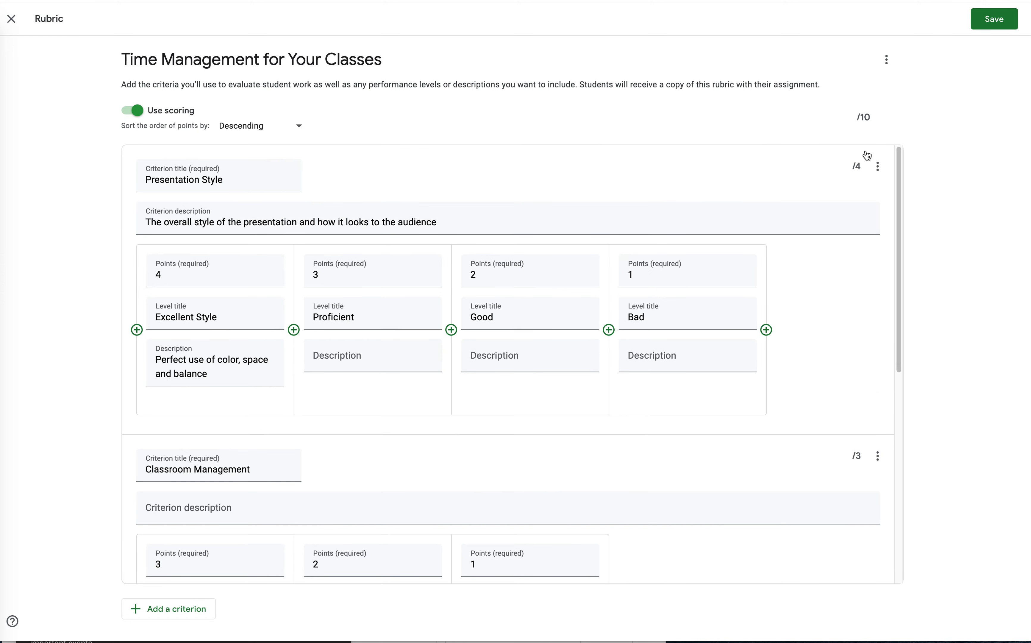
{"action": "left_click", "coordinate": [1001, 19]}
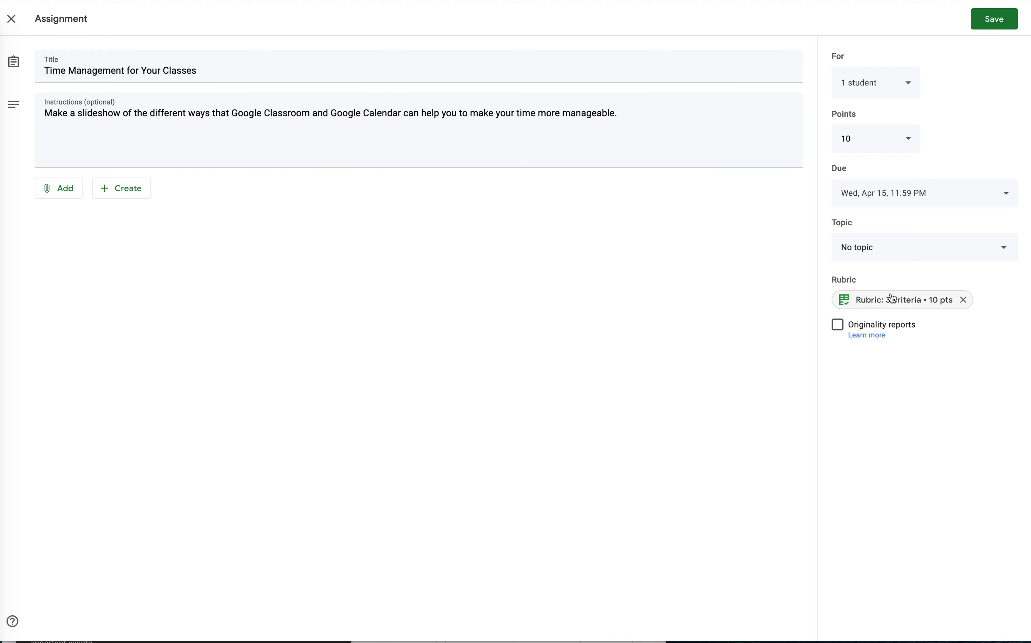
Step: Save the assignment and review its attached 3-criteria, 10-point rubric
{"action": "left_click", "coordinate": [991, 21]}
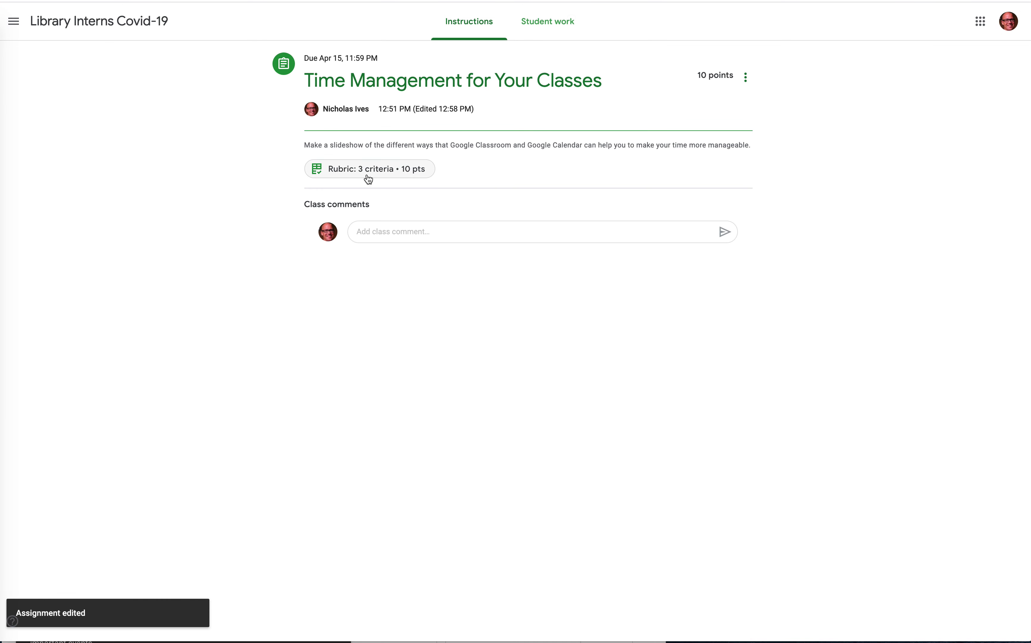
{"action": "left_click", "coordinate": [362, 175]}
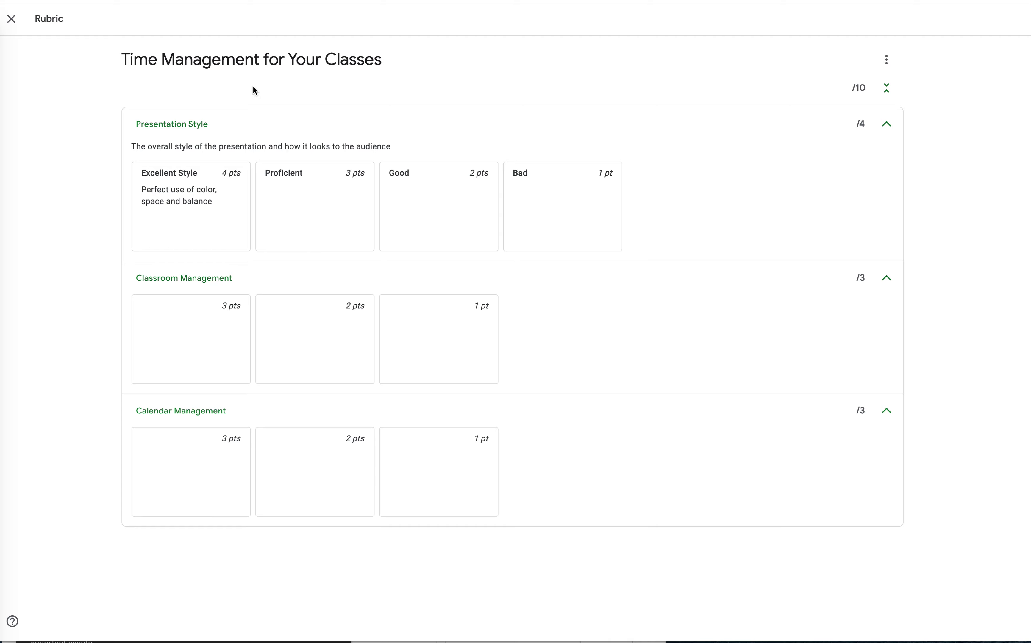
{"action": "left_click", "coordinate": [12, 19]}
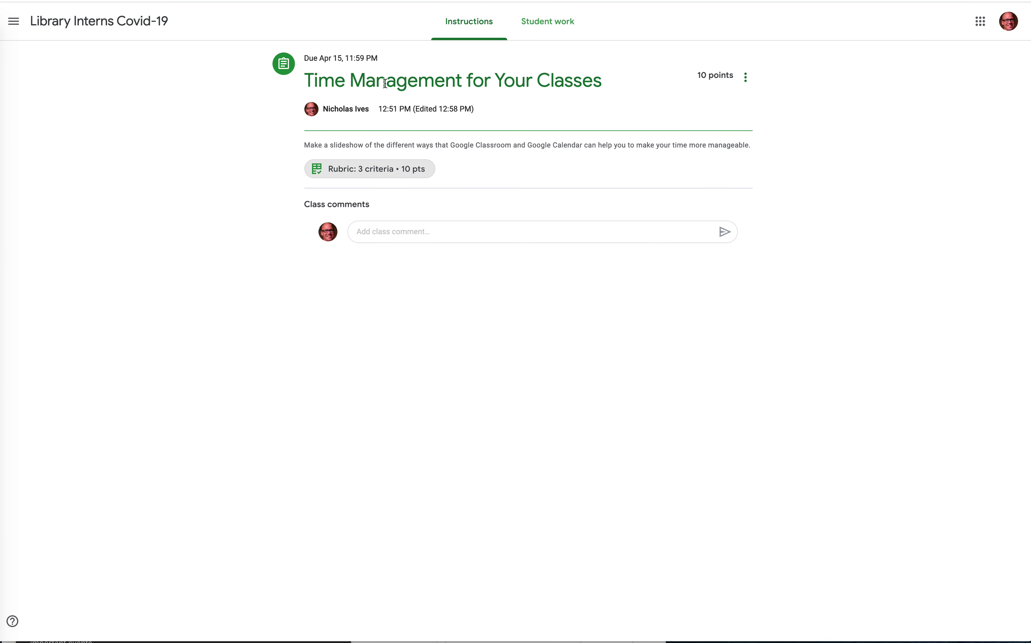
{"action": "left_click", "coordinate": [542, 24]}
Step: Create a new assignment in Classwork titled 'Sample'
{"action": "left_click", "coordinate": [86, 24]}
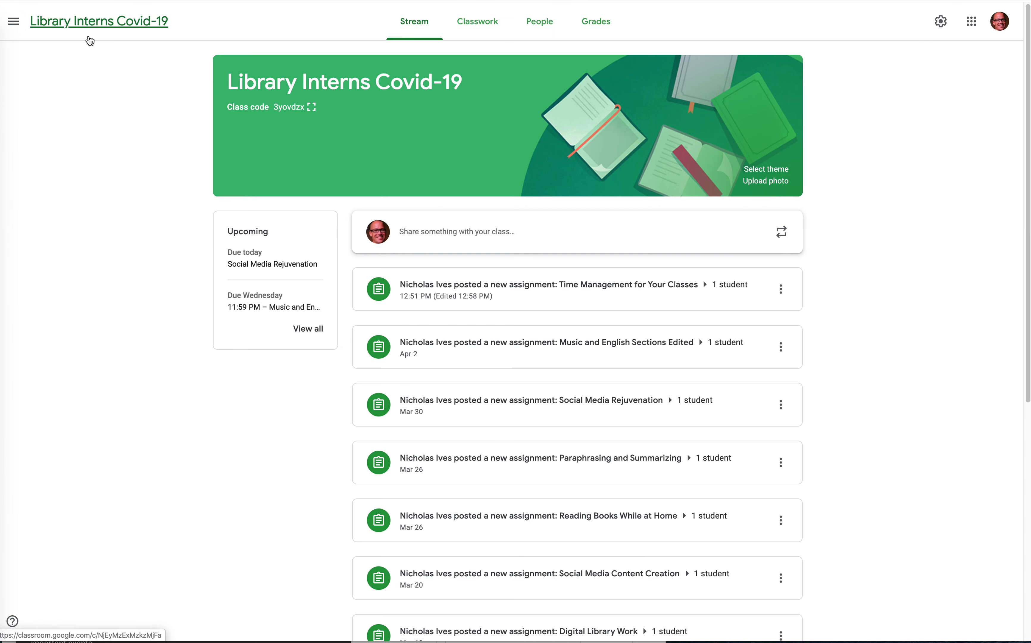
{"action": "left_click", "coordinate": [482, 21]}
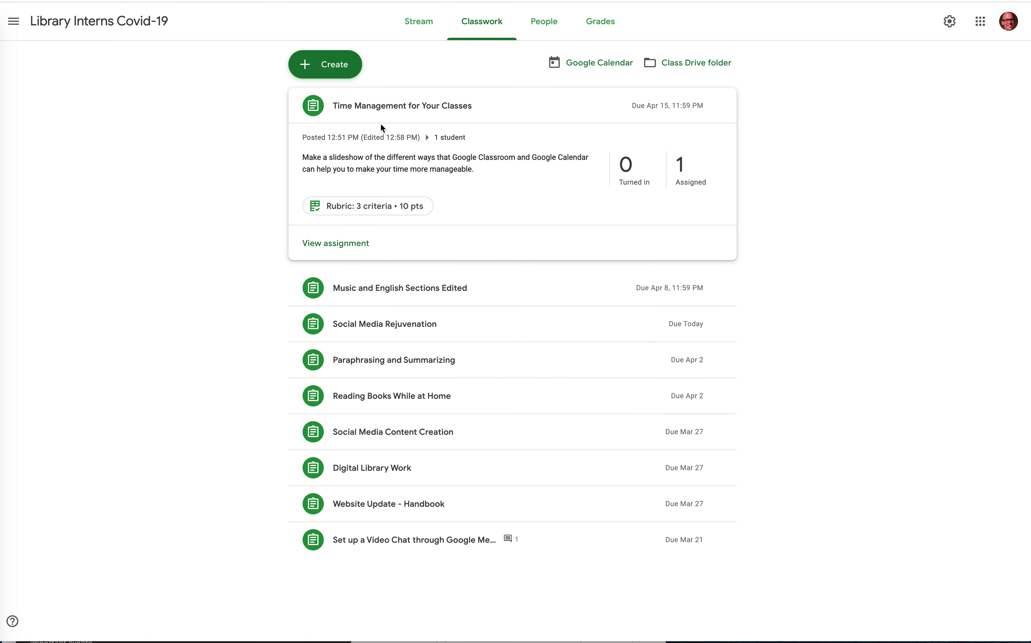
{"action": "left_click", "coordinate": [325, 65]}
{"action": "left_click", "coordinate": [333, 102]}
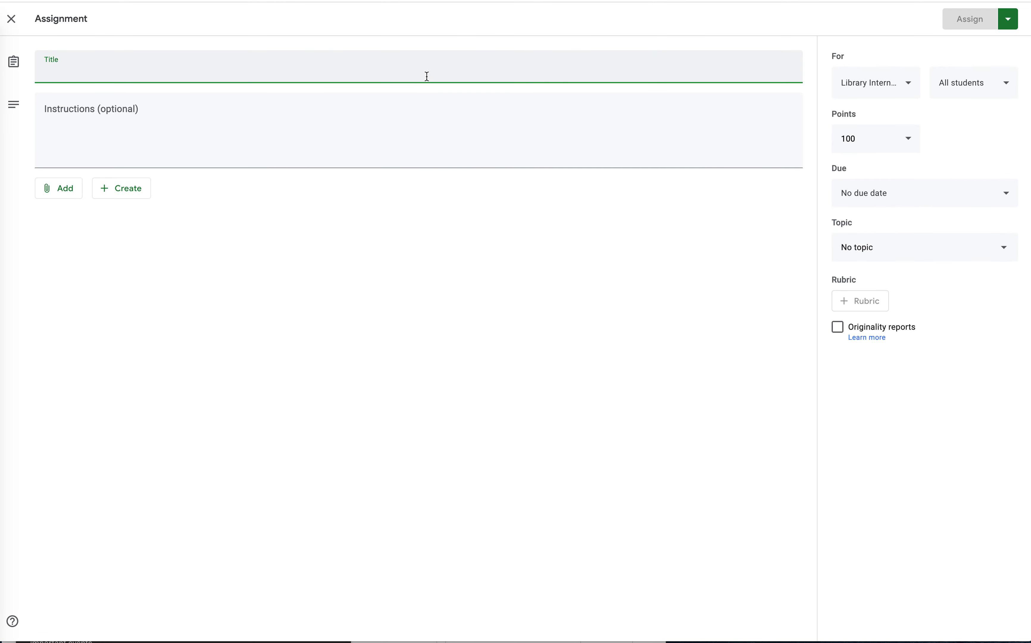
{"action": "type", "text": "Sample"}
{"action": "left_click", "coordinate": [473, 102]}
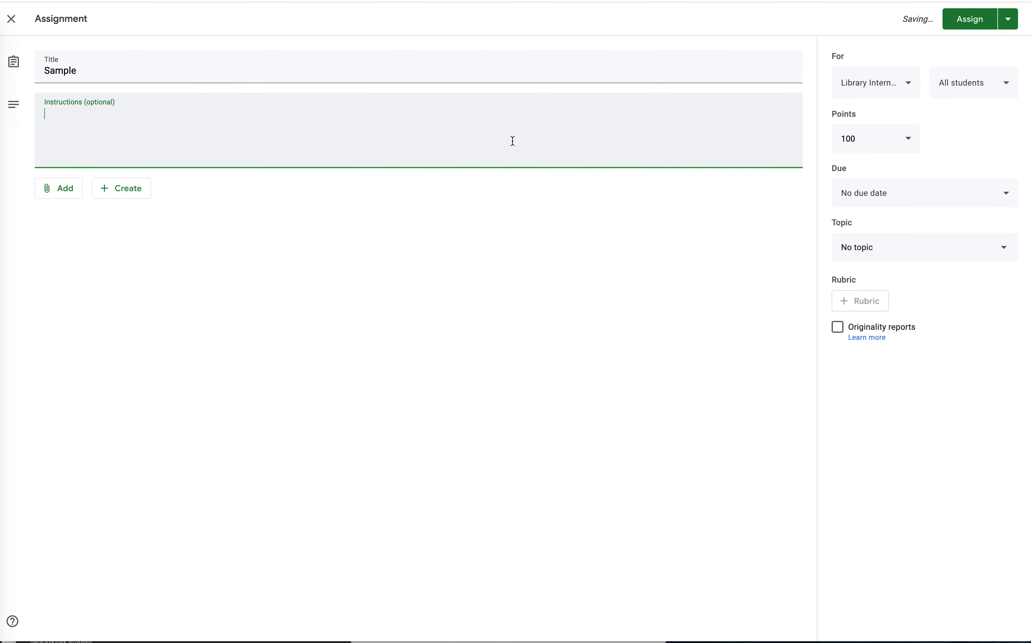
Step: Set the Sample assignment to 10 points and choose to reuse an existing rubric
{"action": "left_click", "coordinate": [883, 148]}
{"action": "left_click", "coordinate": [909, 137]}
{"action": "left_click", "coordinate": [889, 138]}
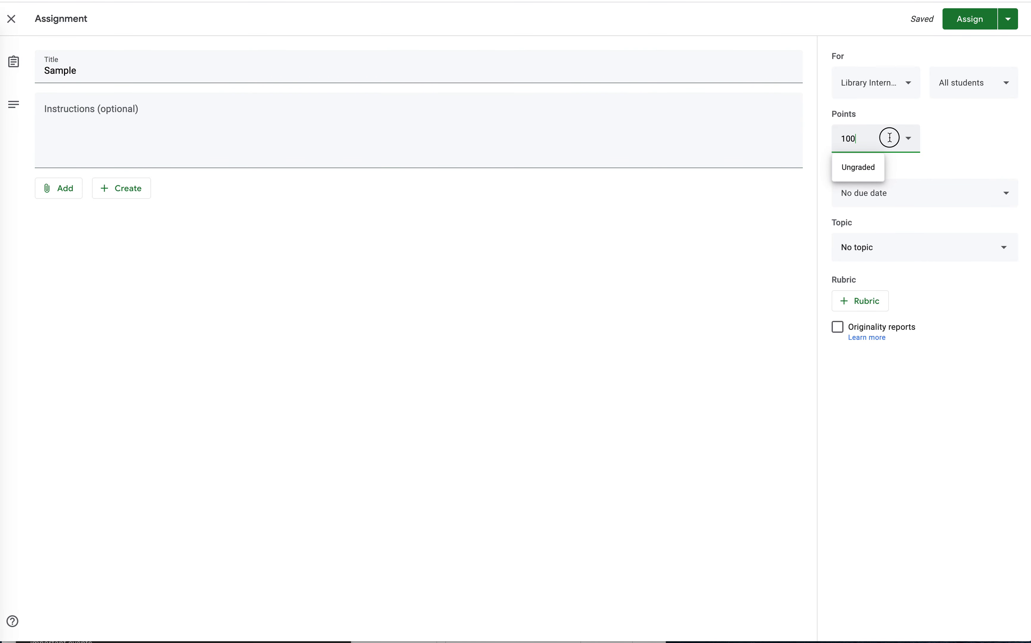
{"action": "left_click_drag", "start_coordinate": [889, 137], "coordinate": [825, 138]}
{"action": "type", "text": "10"}
{"action": "left_click", "coordinate": [979, 155]}
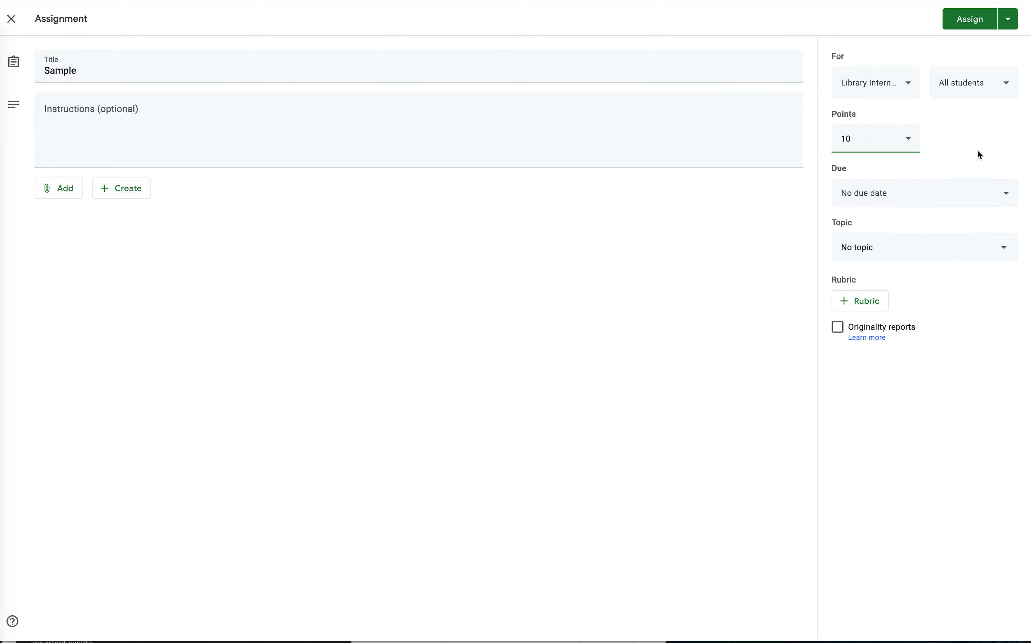
{"action": "left_click", "coordinate": [875, 303]}
{"action": "left_click", "coordinate": [897, 348]}
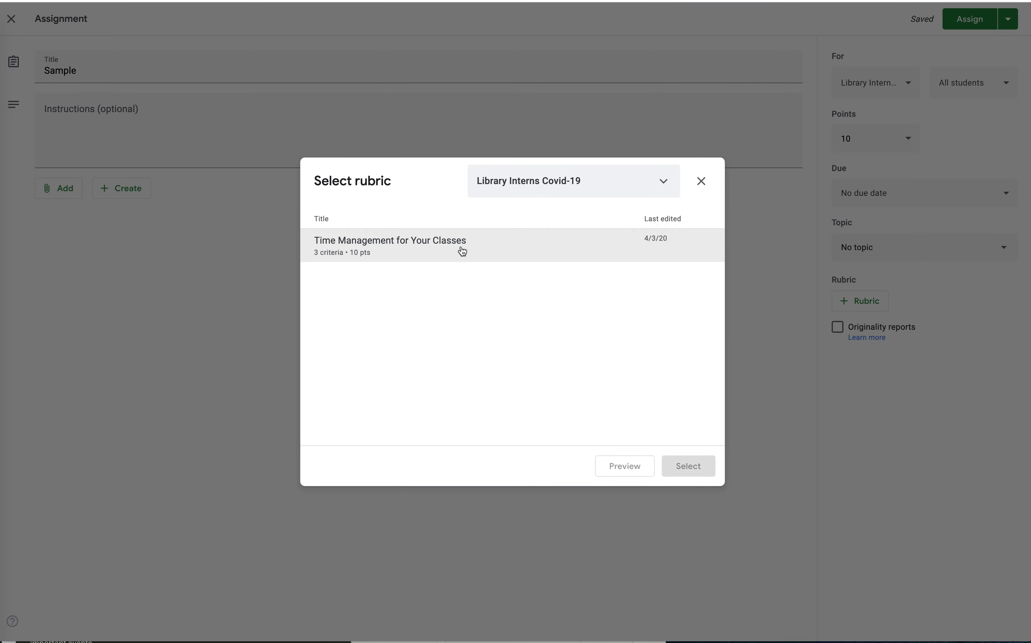
Step: Browse the rubric class list, keep Library Interns Covid-19, and close the picker without attaching a rubric
{"action": "left_click", "coordinate": [663, 181]}
{"action": "scroll", "coordinate": [630, 264], "scroll_direction": "down", "scroll_amount": 3}
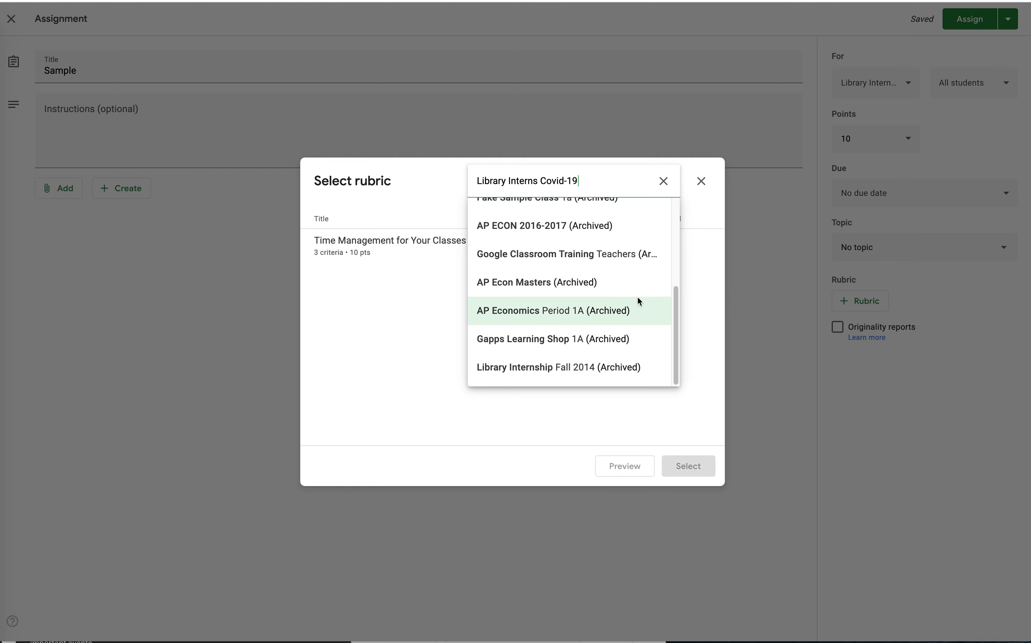
{"action": "scroll", "coordinate": [637, 293], "scroll_direction": "up", "scroll_amount": 4}
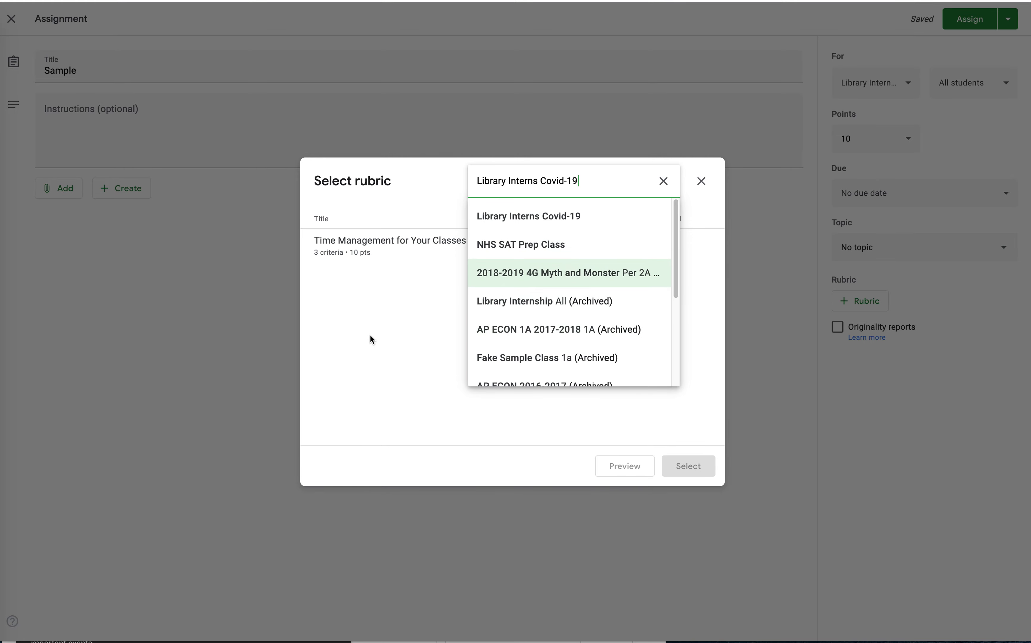
{"action": "left_click", "coordinate": [359, 336]}
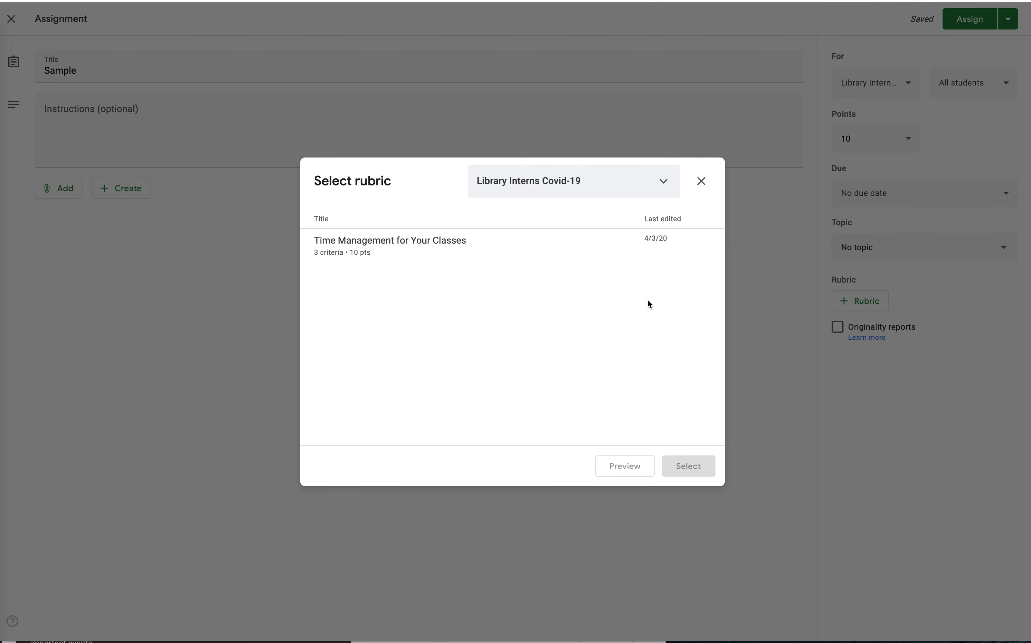
{"action": "left_click", "coordinate": [597, 191]}
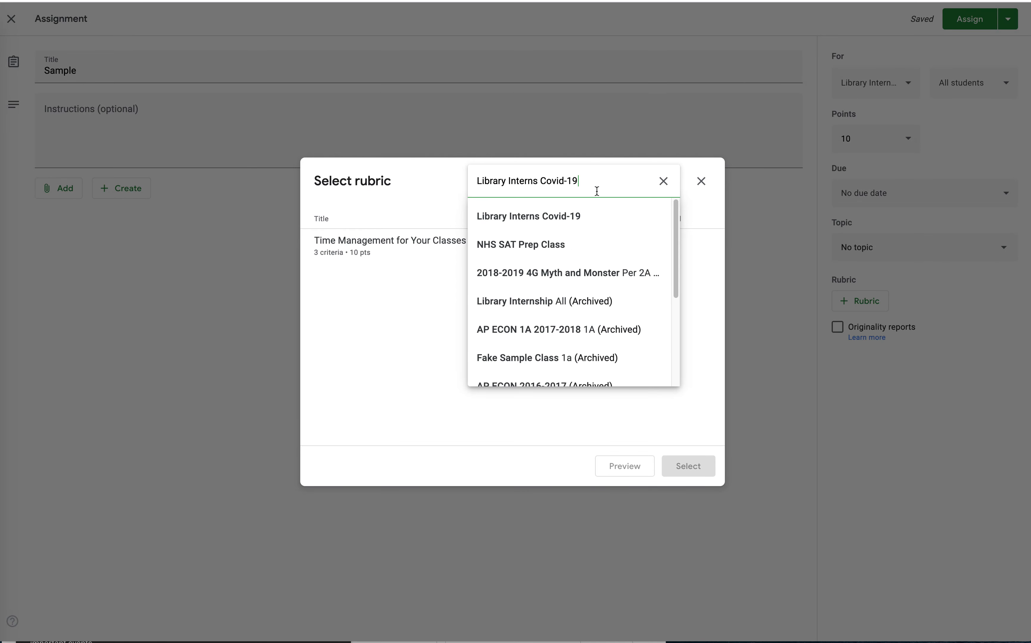
{"action": "left_click", "coordinate": [414, 281]}
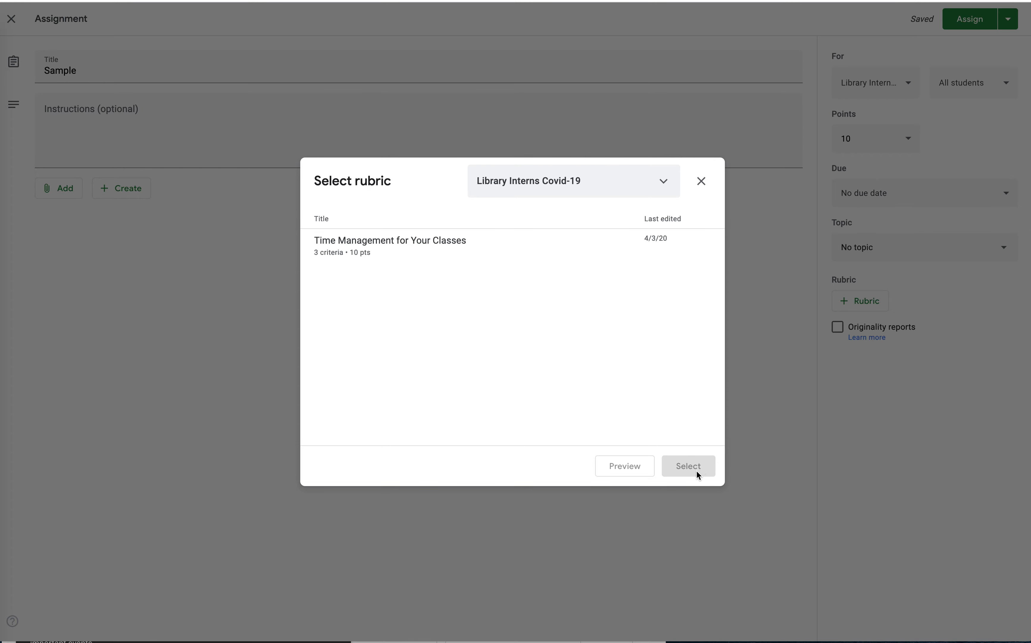
{"action": "left_click", "coordinate": [701, 188]}
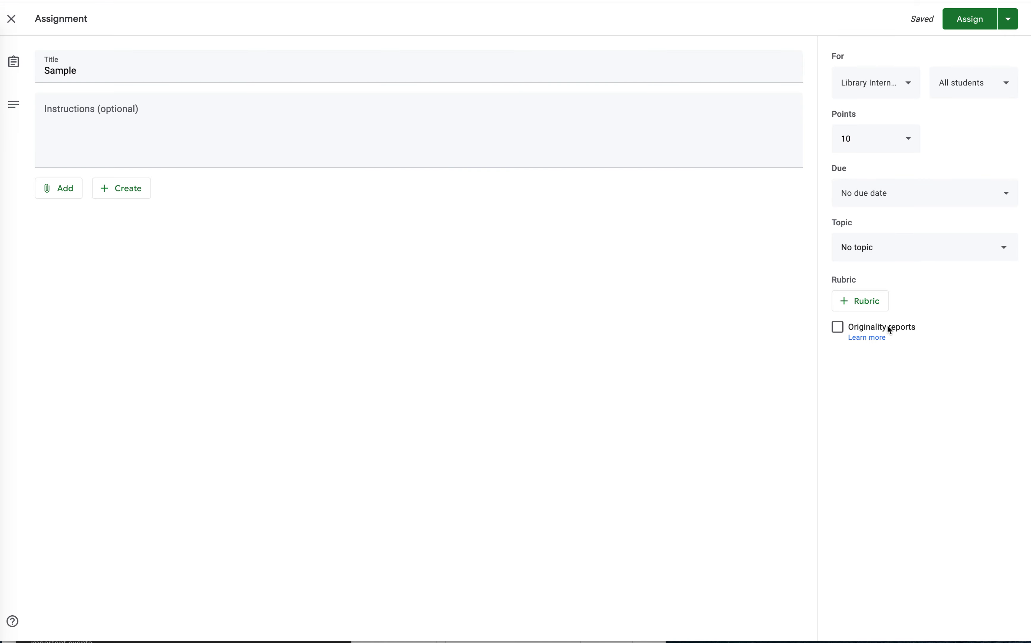